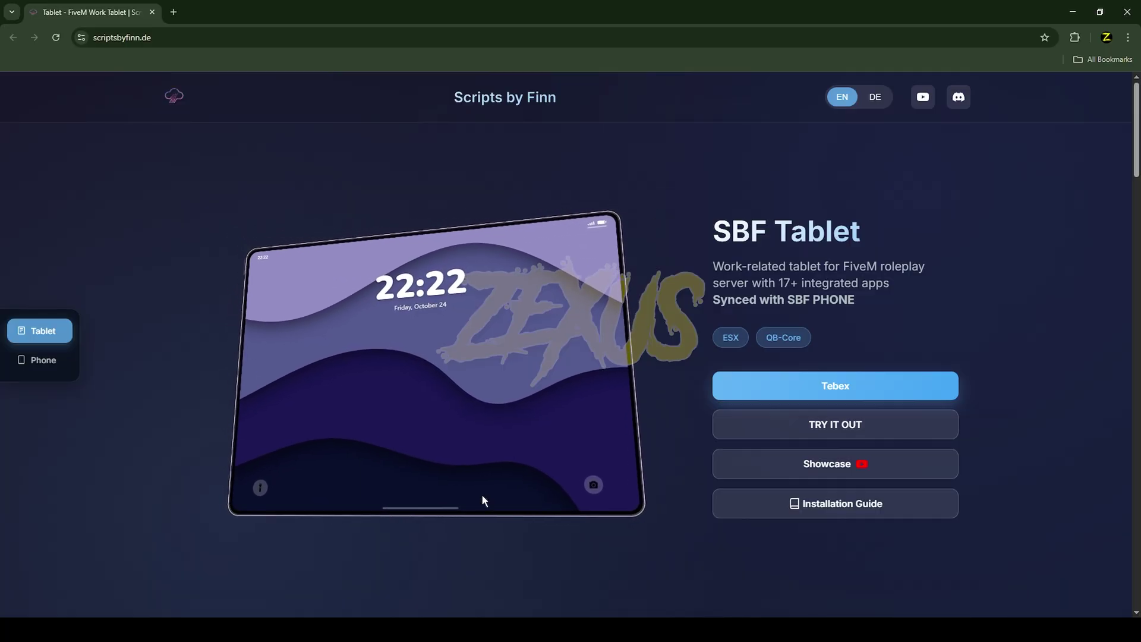
Try out the unlocked SBF Tablet demo on the website and open the SBF Tablet package in the Tebex store.
{"action": "left_click", "coordinate": [840, 423]}
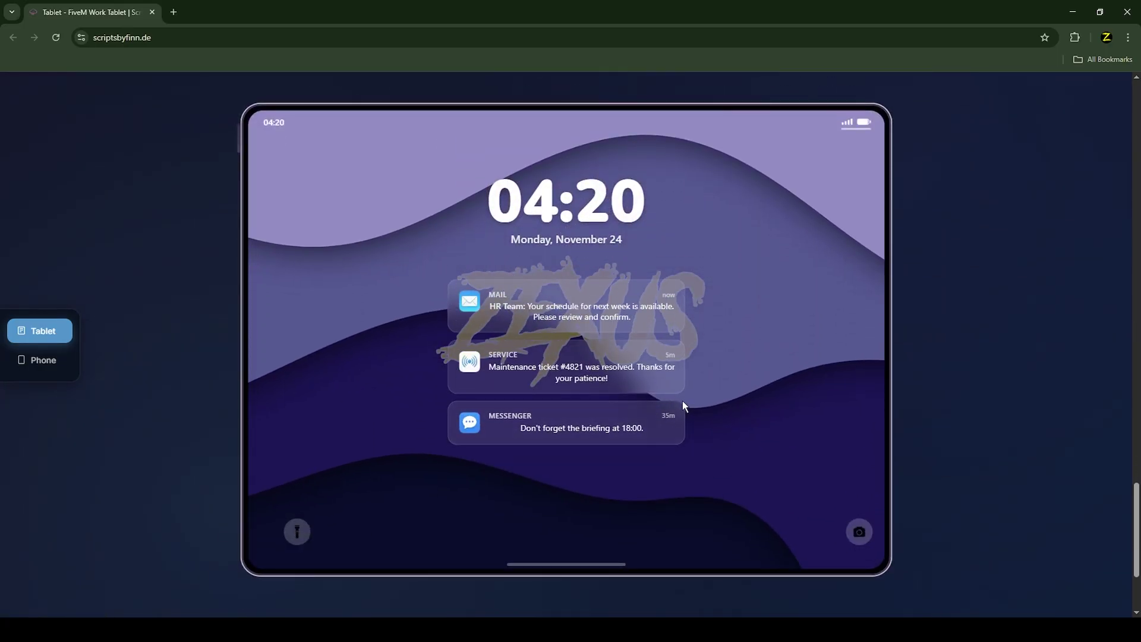
{"action": "left_click_drag", "start_coordinate": [598, 572], "coordinate": [595, 451]}
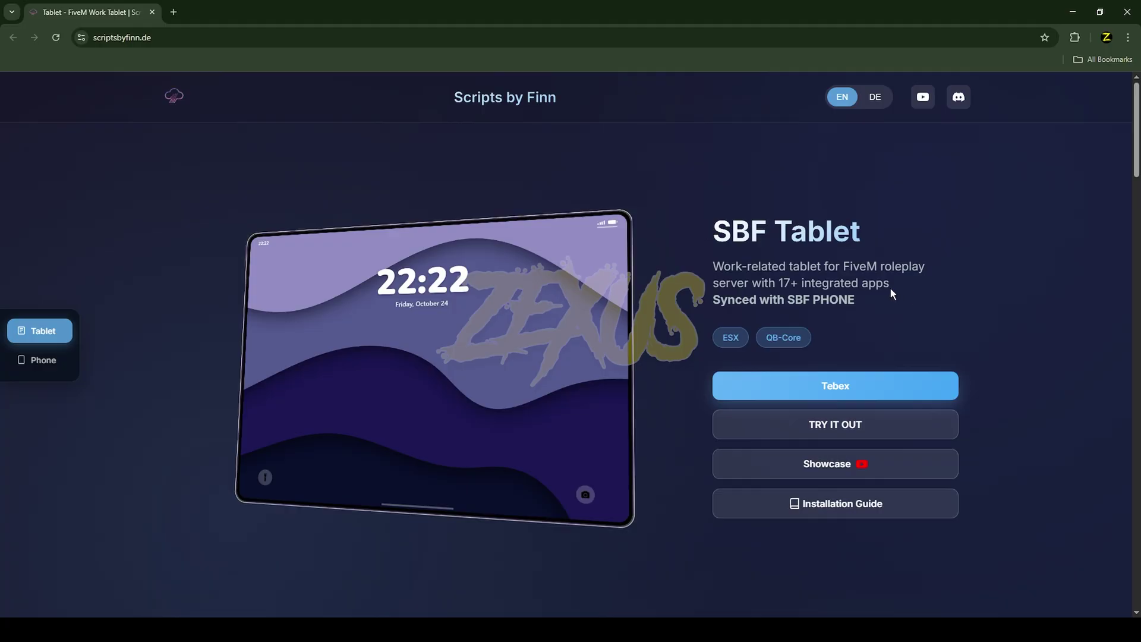
{"action": "left_click", "coordinate": [848, 387]}
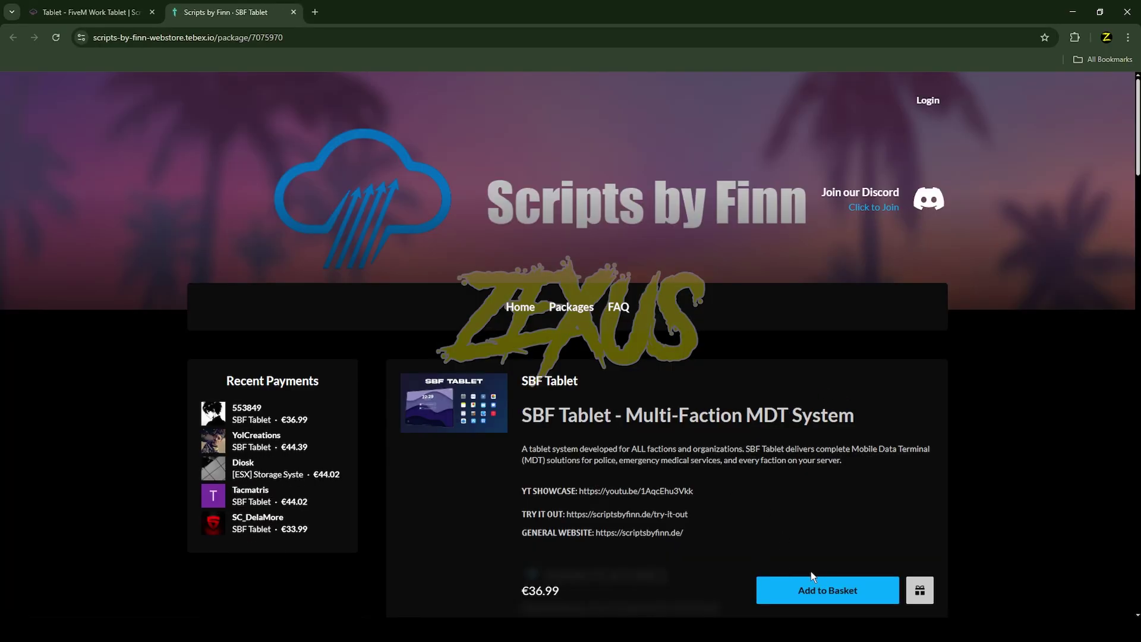
{"action": "left_click", "coordinate": [844, 606]}
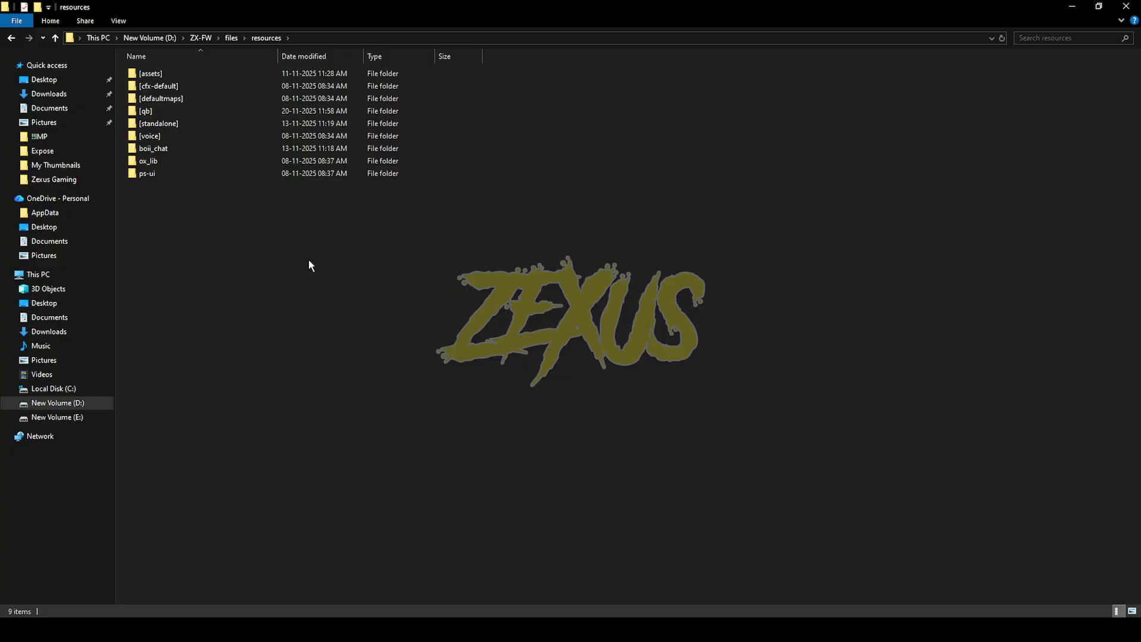
Paste the sbf_tablet, sbf_tablet_prop and screencapture folders into the server's resources\[assets] folder.
{"action": "double_click", "coordinate": [172, 74]}
{"action": "key", "text": "ctrl+v"}
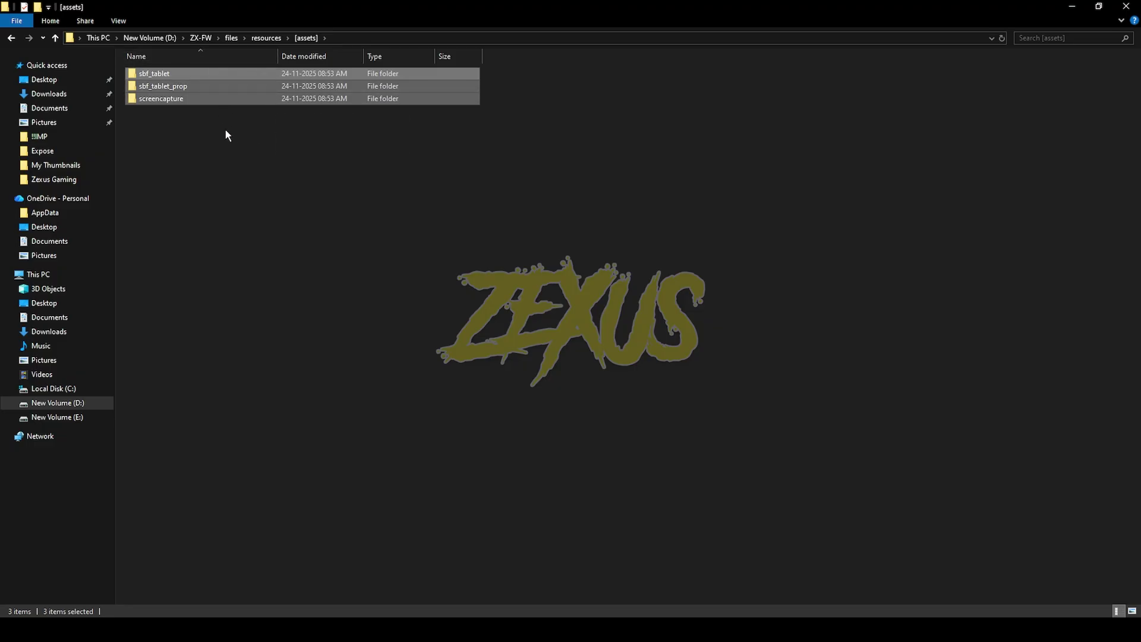
Open db.sql from the INSTALLATION folder of sbf_tablet in Visual Studio Code.
{"action": "double_click", "coordinate": [240, 73]}
{"action": "double_click", "coordinate": [237, 86]}
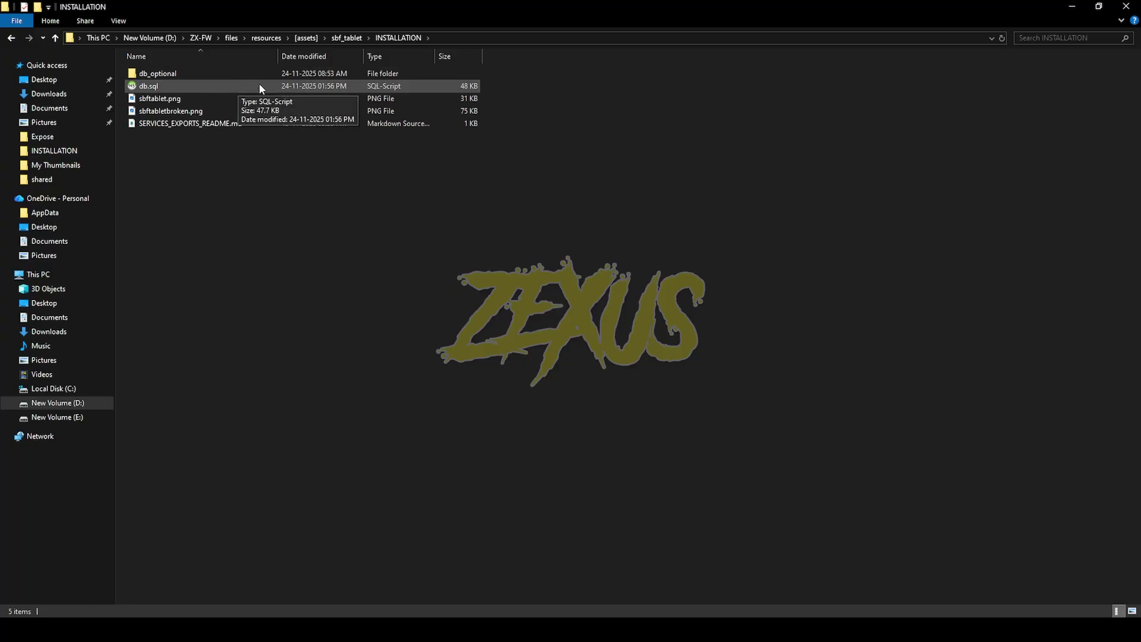
{"action": "left_click", "coordinate": [259, 86]}
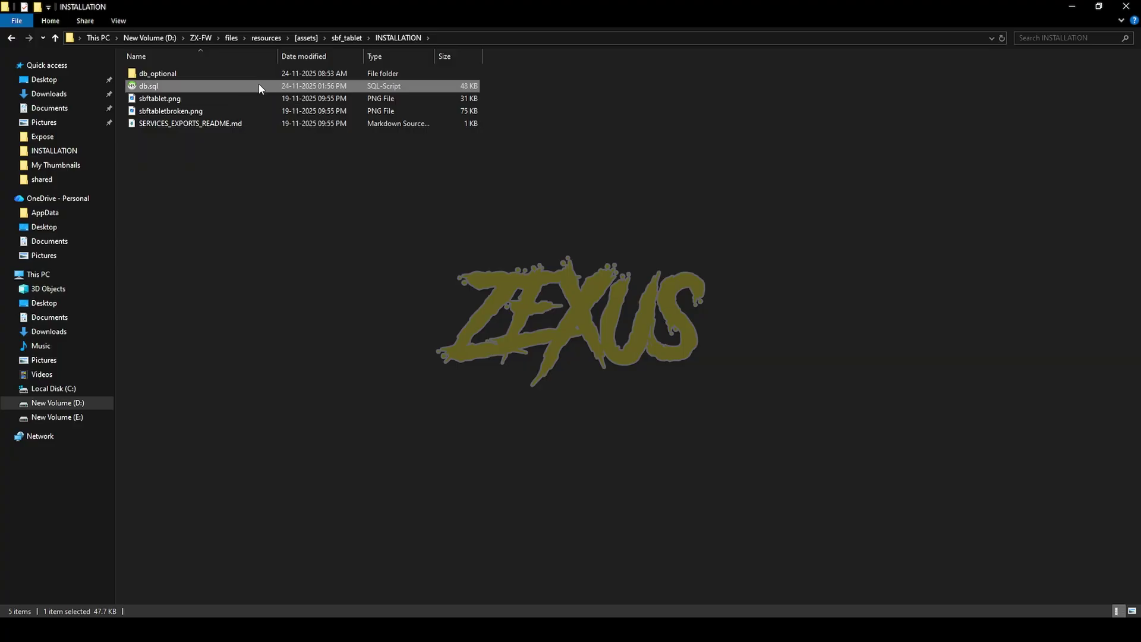
{"action": "right_click", "coordinate": [259, 88]}
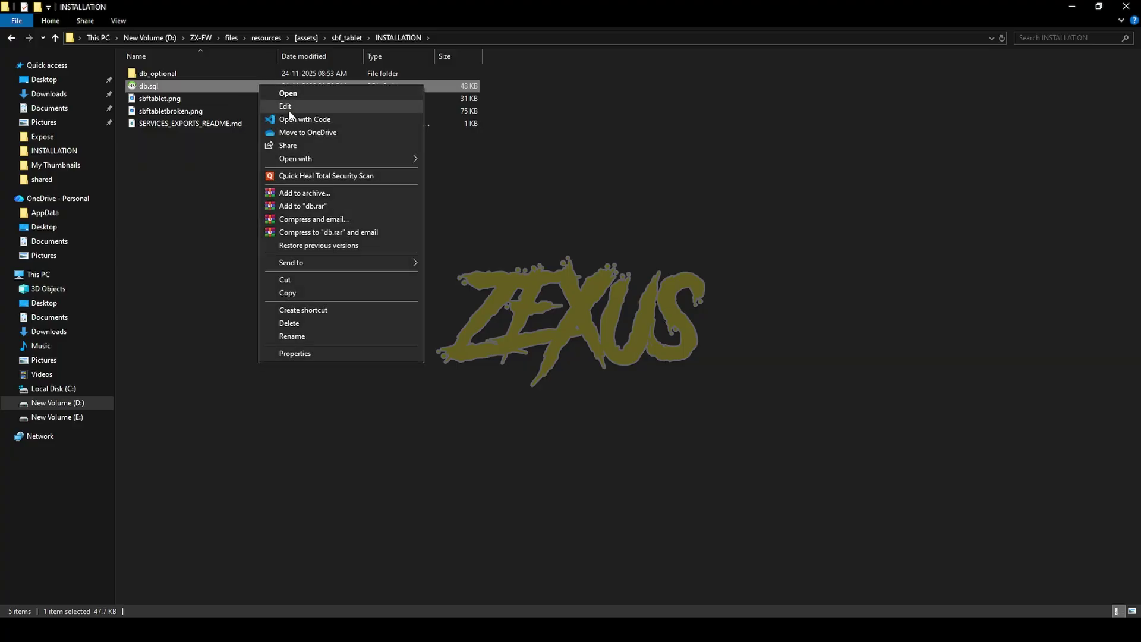
{"action": "left_click", "coordinate": [307, 120]}
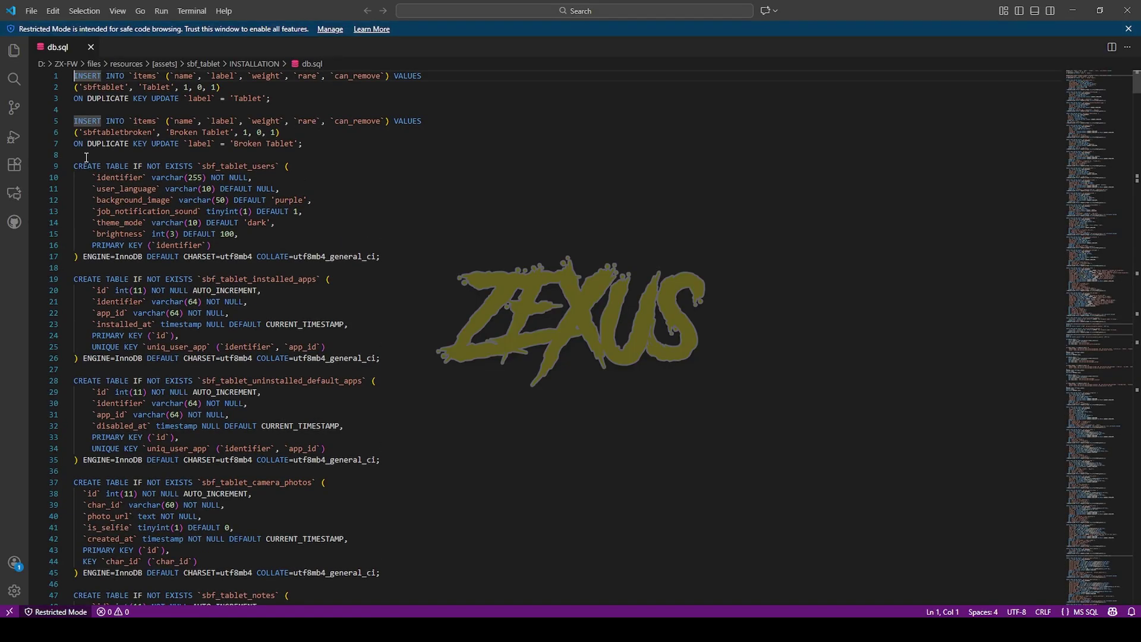
Delete the two INSERT INTO items statements and the blank line at the start of db.sql, and save the file.
{"action": "left_click_drag", "start_coordinate": [86, 157], "coordinate": [57, 64]}
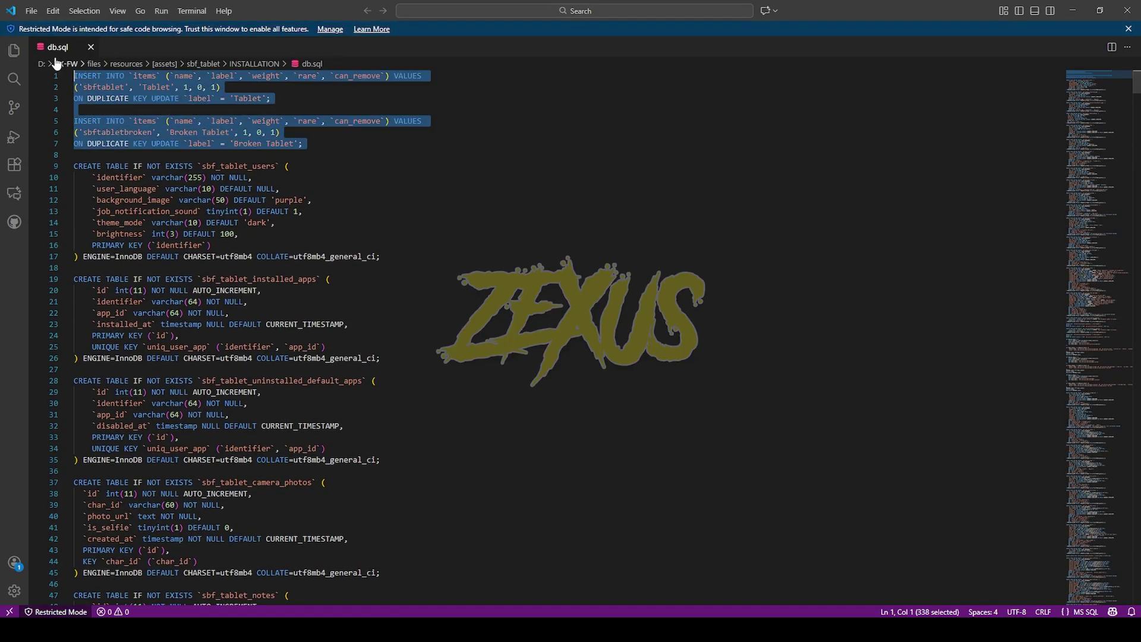
{"action": "key", "text": "BackSpace"}
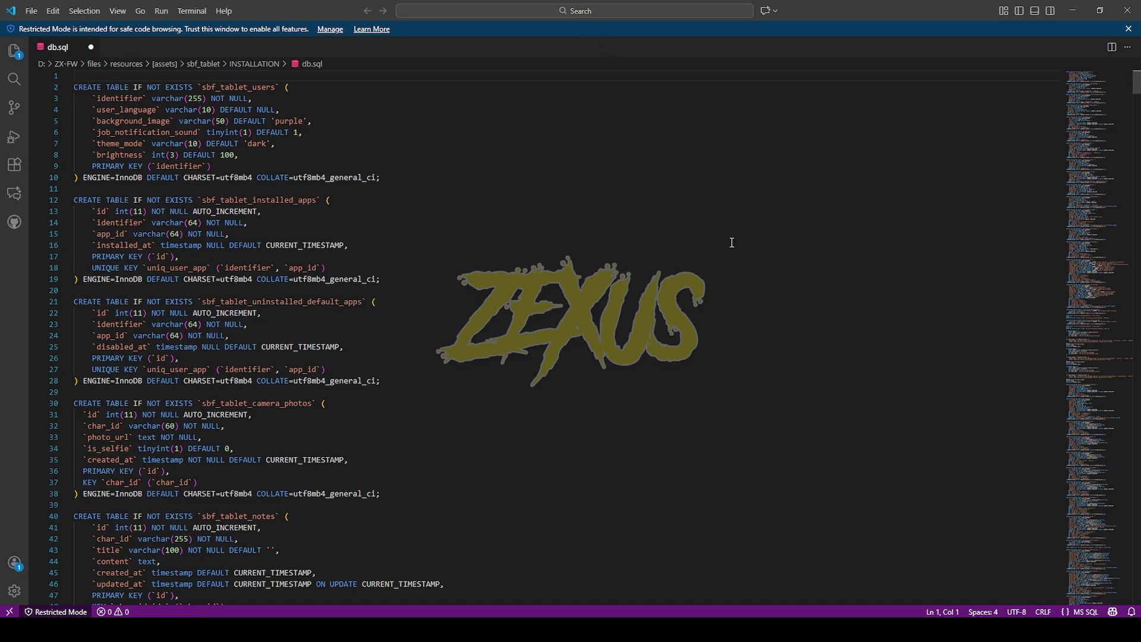
{"action": "key", "text": "Delete"}
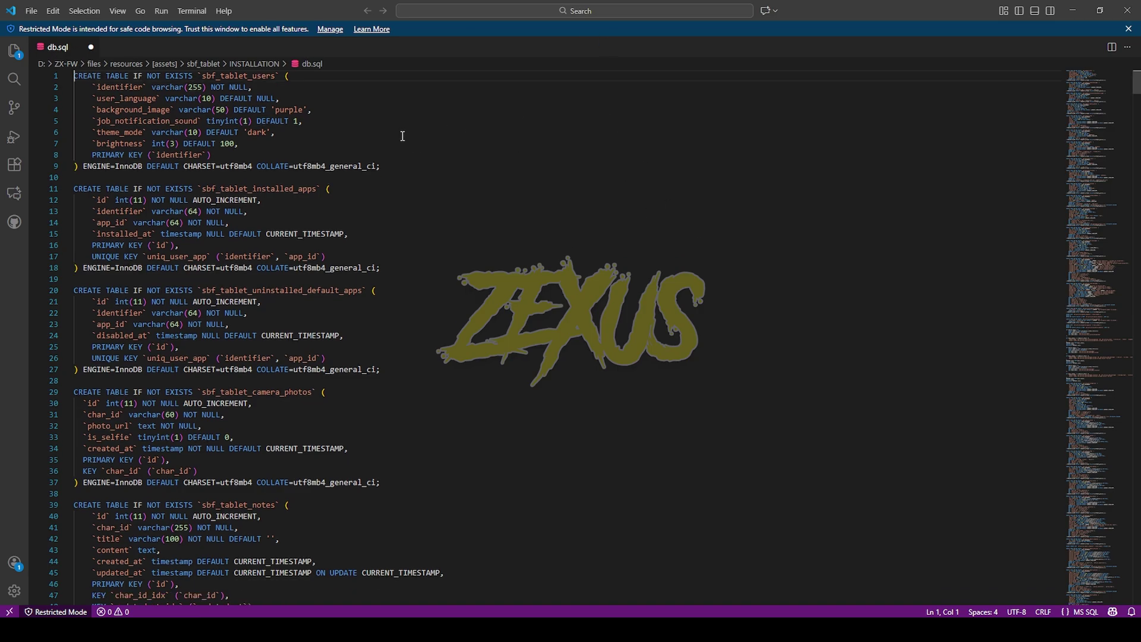
{"action": "key", "text": "ctrl+s"}
Open the edited db.sql in HeidiSQL with the mysqls session and run it on the zx-fw database.
{"action": "key", "text": "alt+Tab"}
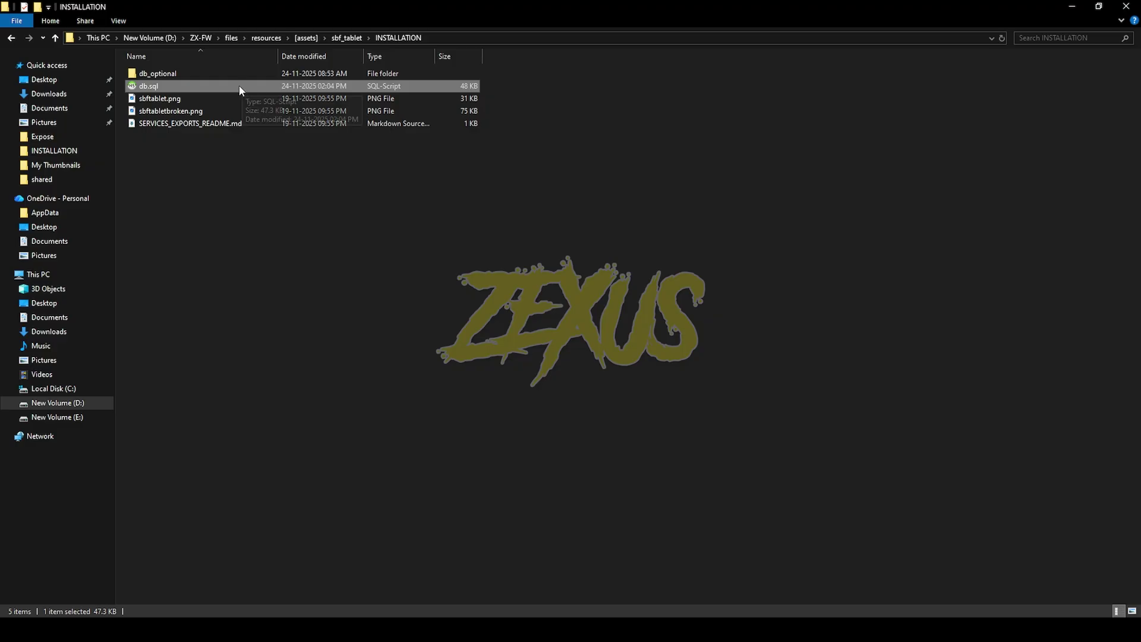
{"action": "double_click", "coordinate": [254, 86]}
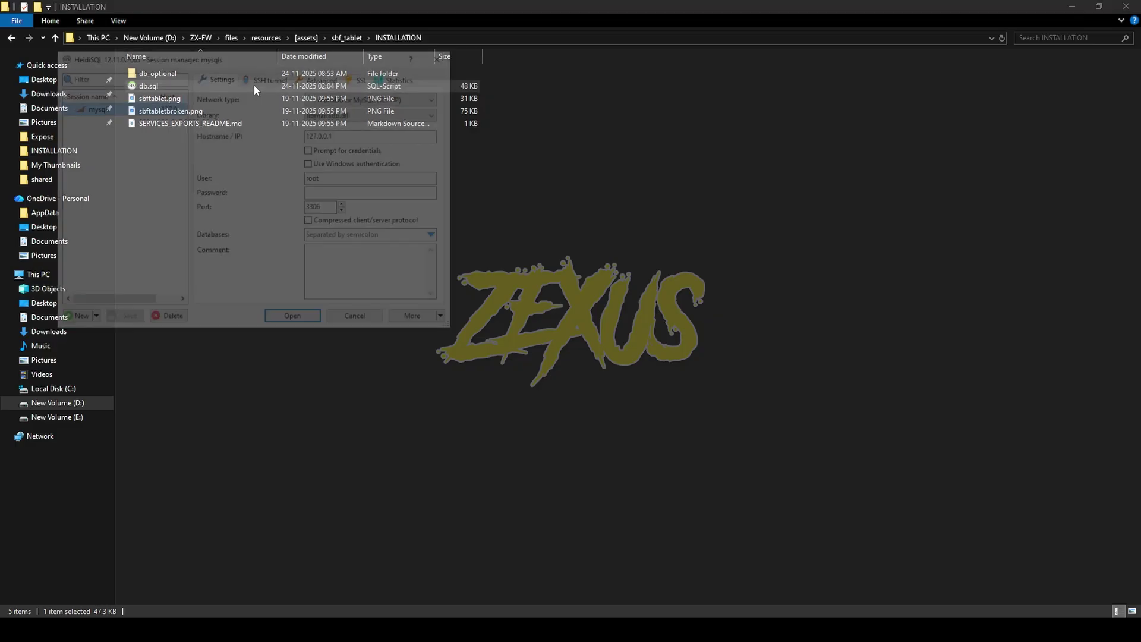
{"action": "left_click", "coordinate": [293, 321]}
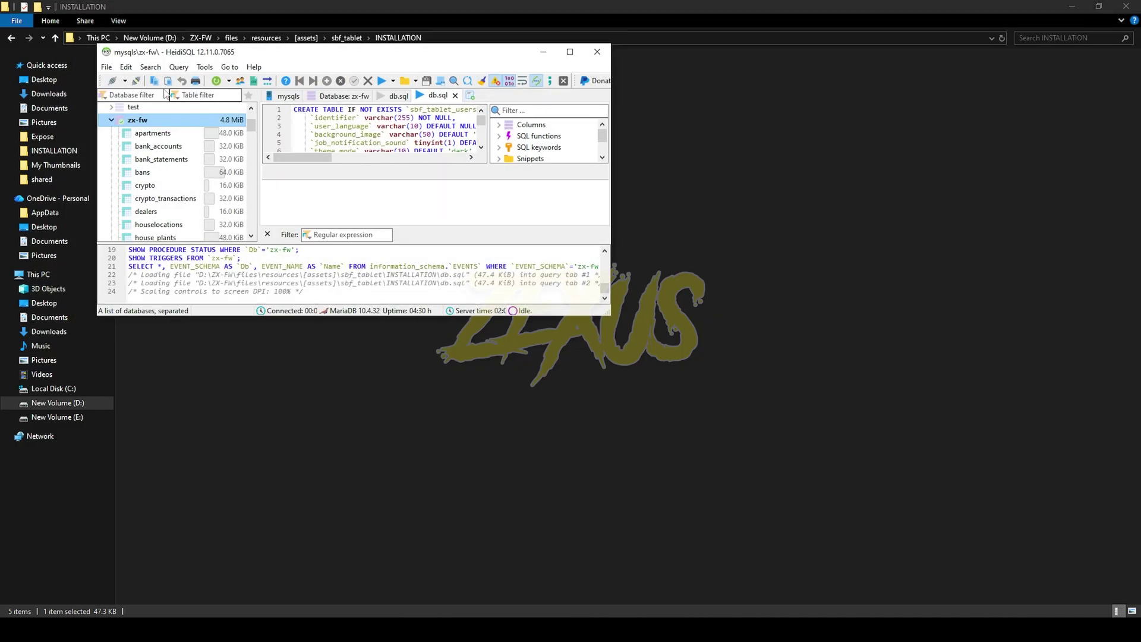
{"action": "left_click", "coordinate": [382, 82]}
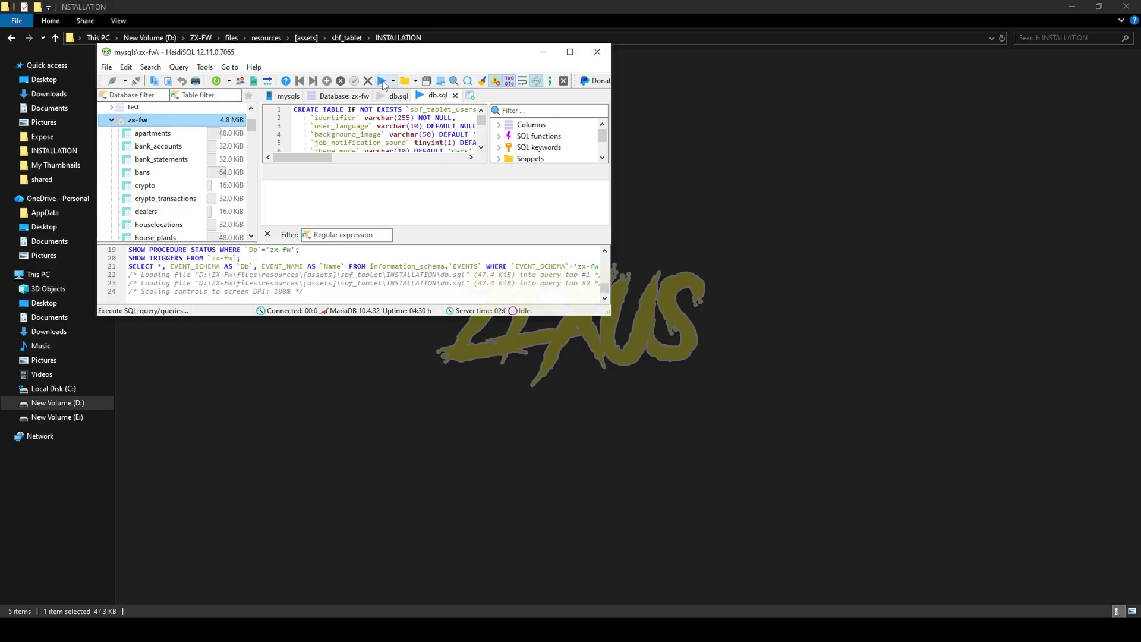
{"action": "left_click", "coordinate": [165, 21]}
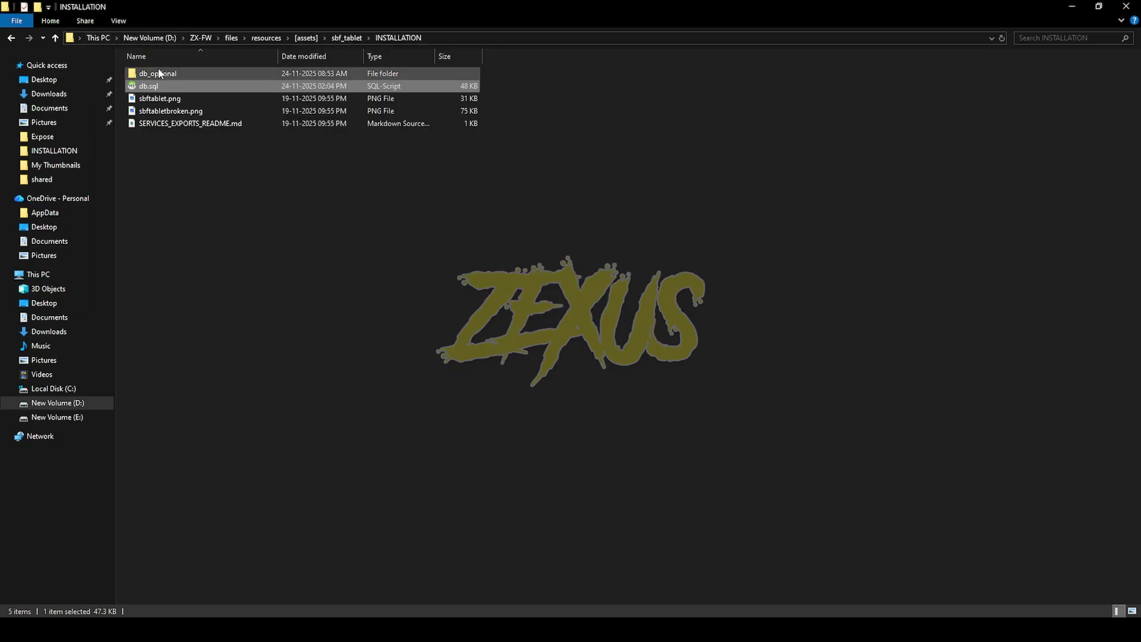
Open materials_en.sql from db_optional\ambulance in HeidiSQL and run it on the zx-fw database.
{"action": "double_click", "coordinate": [205, 69]}
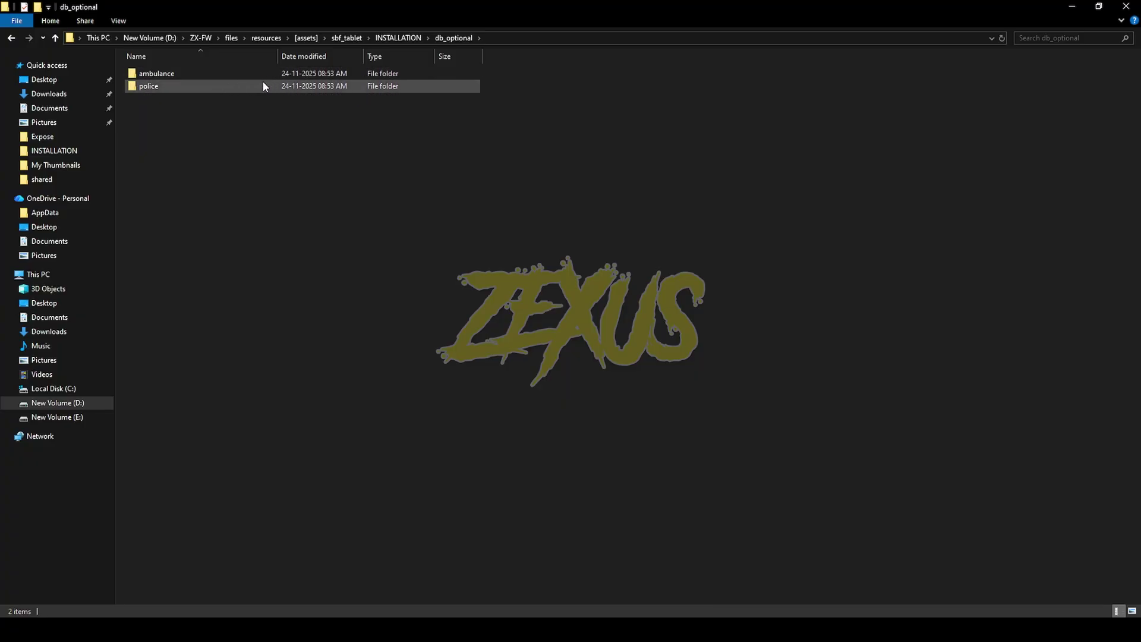
{"action": "double_click", "coordinate": [221, 73]}
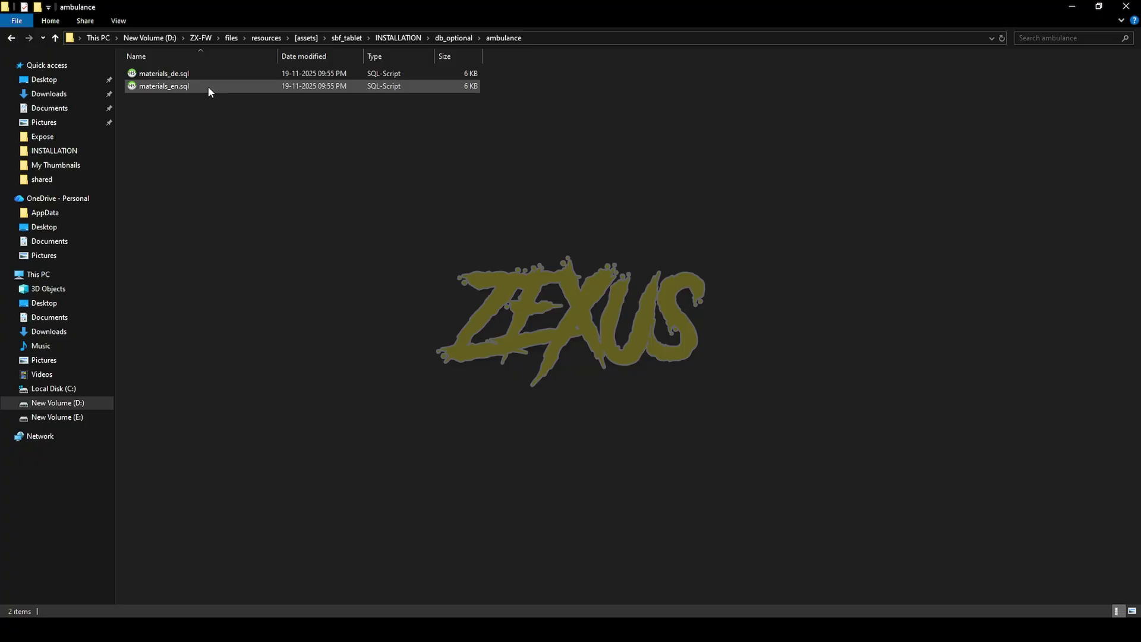
{"action": "left_click", "coordinate": [208, 87]}
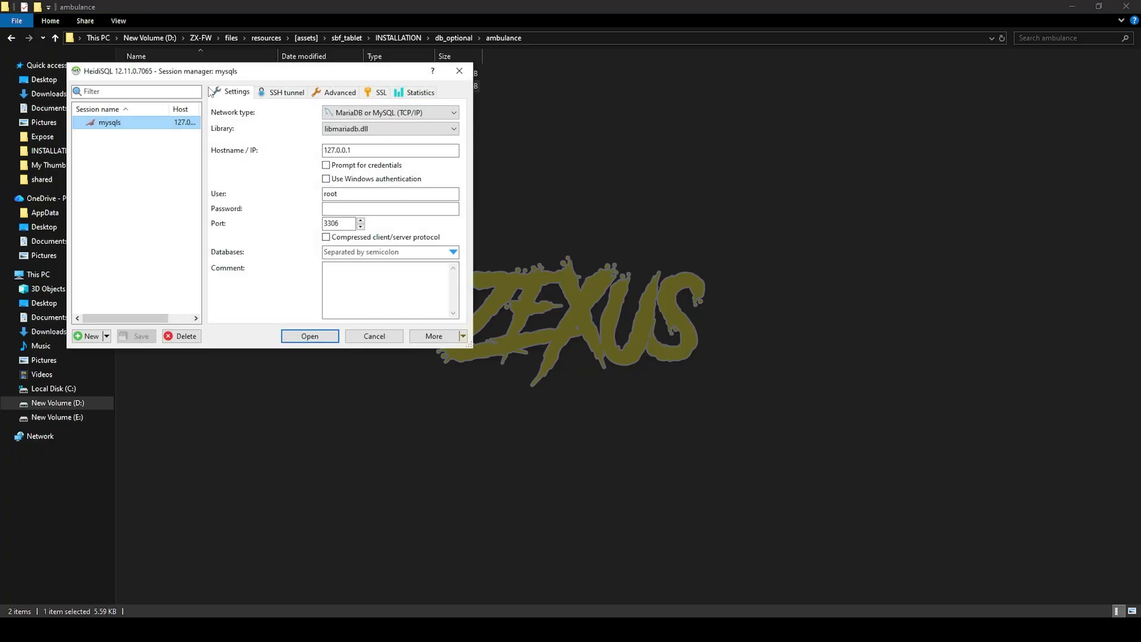
{"action": "left_click", "coordinate": [310, 336]}
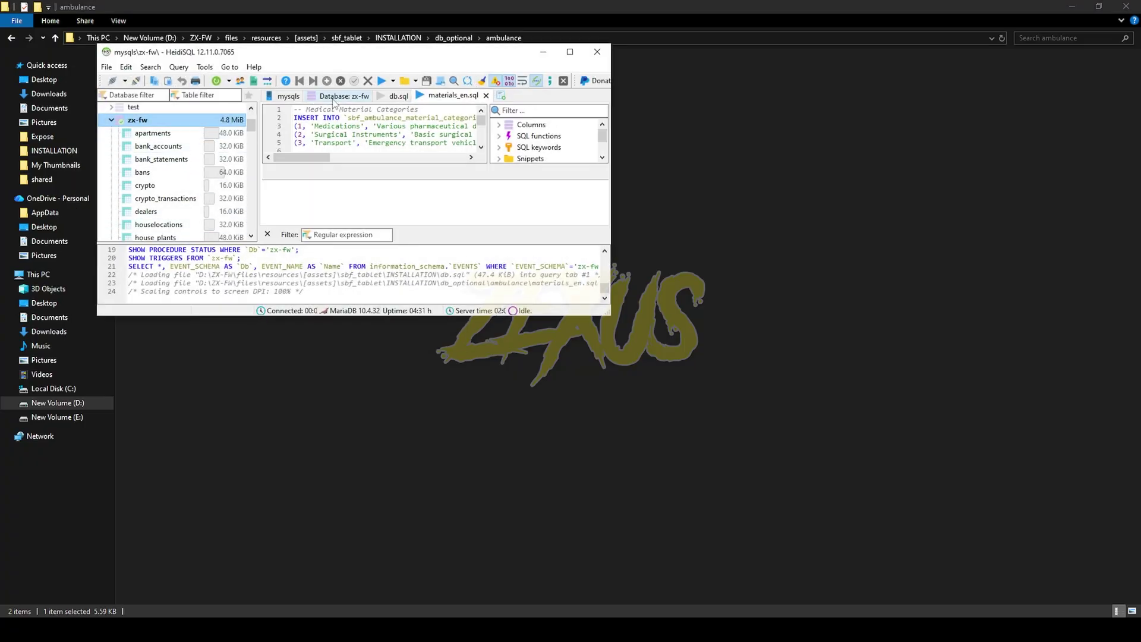
{"action": "left_click", "coordinate": [378, 82]}
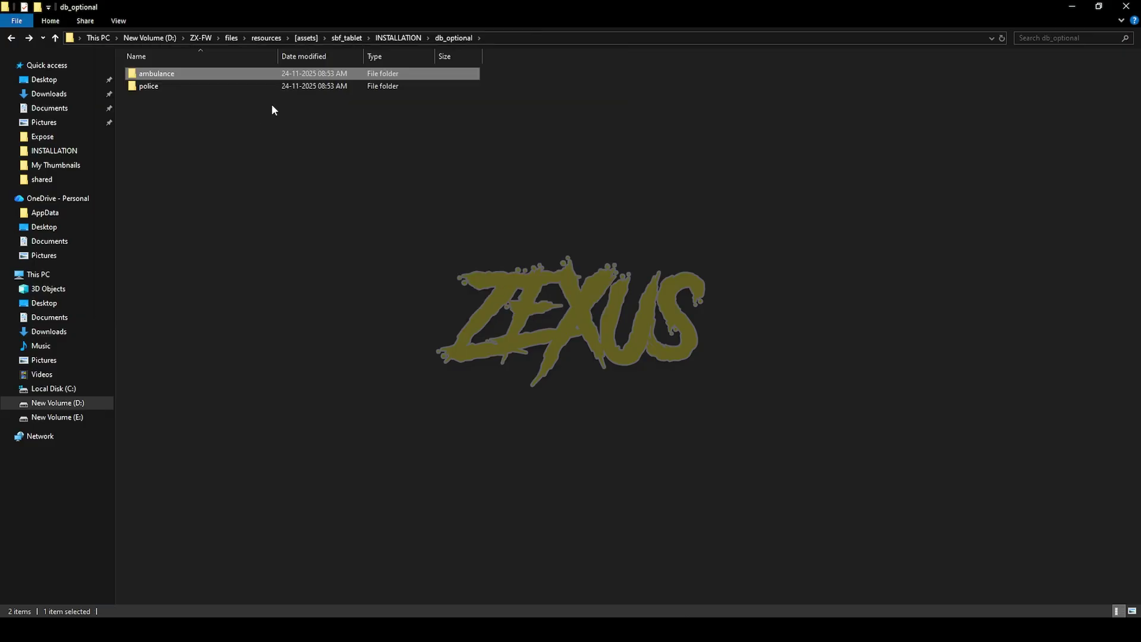
Open offences_en.sql from db_optional\police in HeidiSQL and run it on the zx-fw database.
{"action": "double_click", "coordinate": [255, 87]}
{"action": "double_click", "coordinate": [245, 88]}
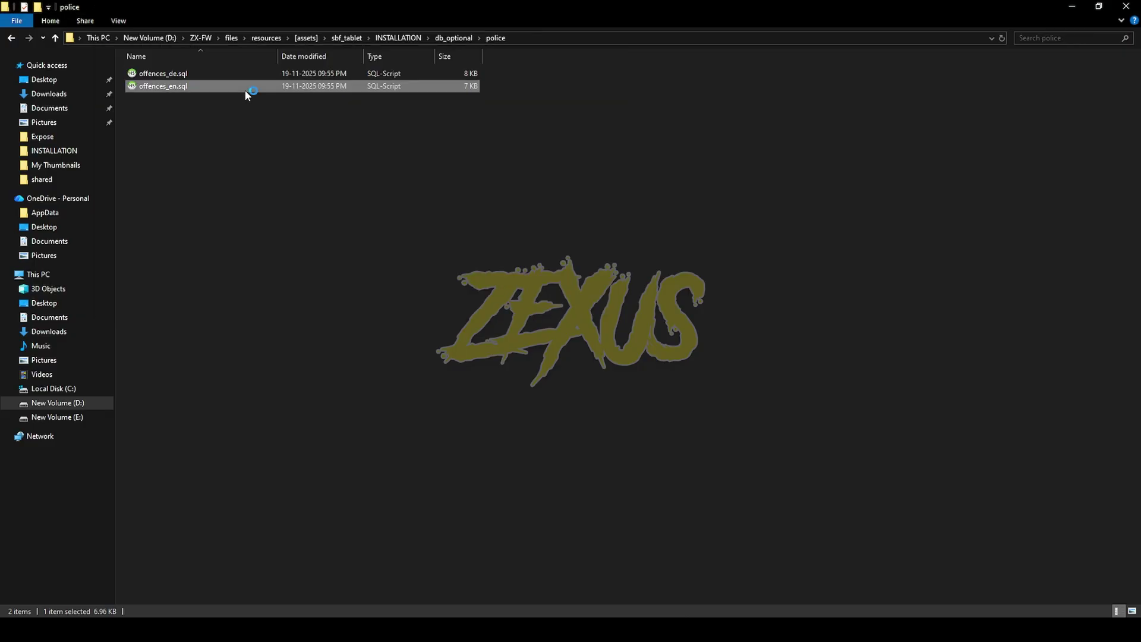
{"action": "left_click", "coordinate": [325, 354]}
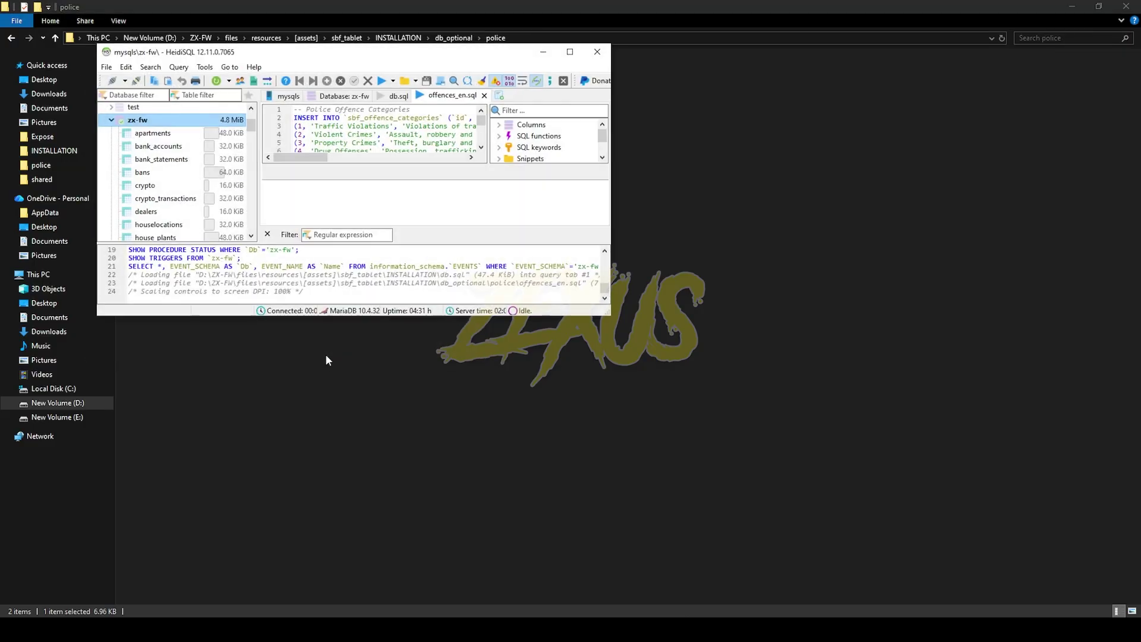
{"action": "left_click", "coordinate": [381, 82]}
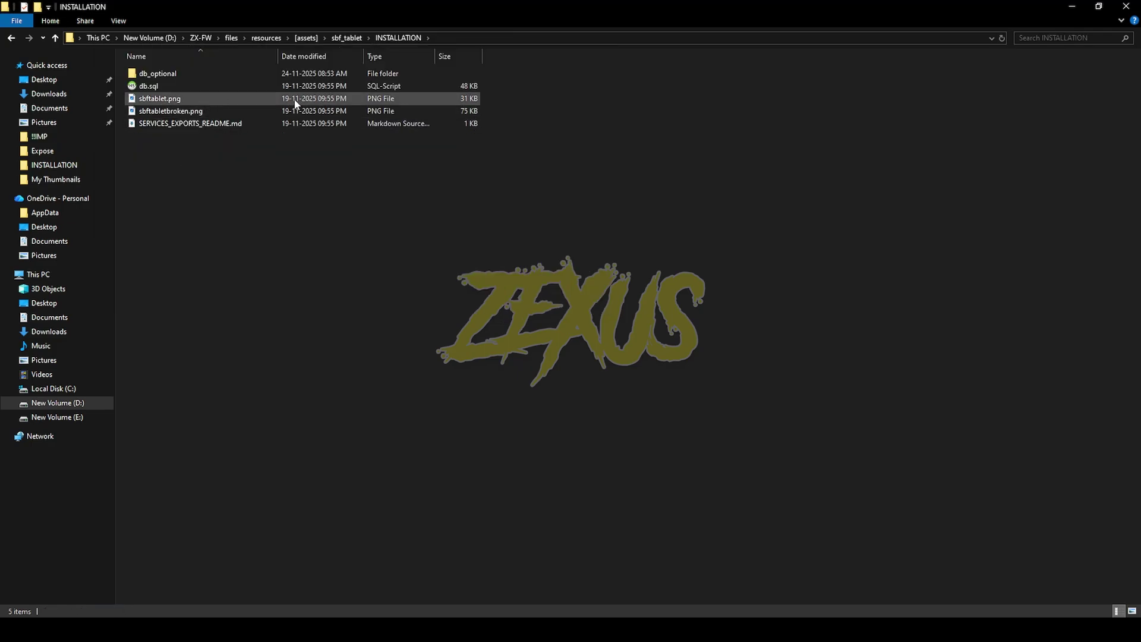
Copy sbftablet.png and sbftabletbroken.png from the INSTALLATION folder into the html\images folder of qb-inventory.
{"action": "left_click_drag", "start_coordinate": [294, 100], "coordinate": [298, 110]}
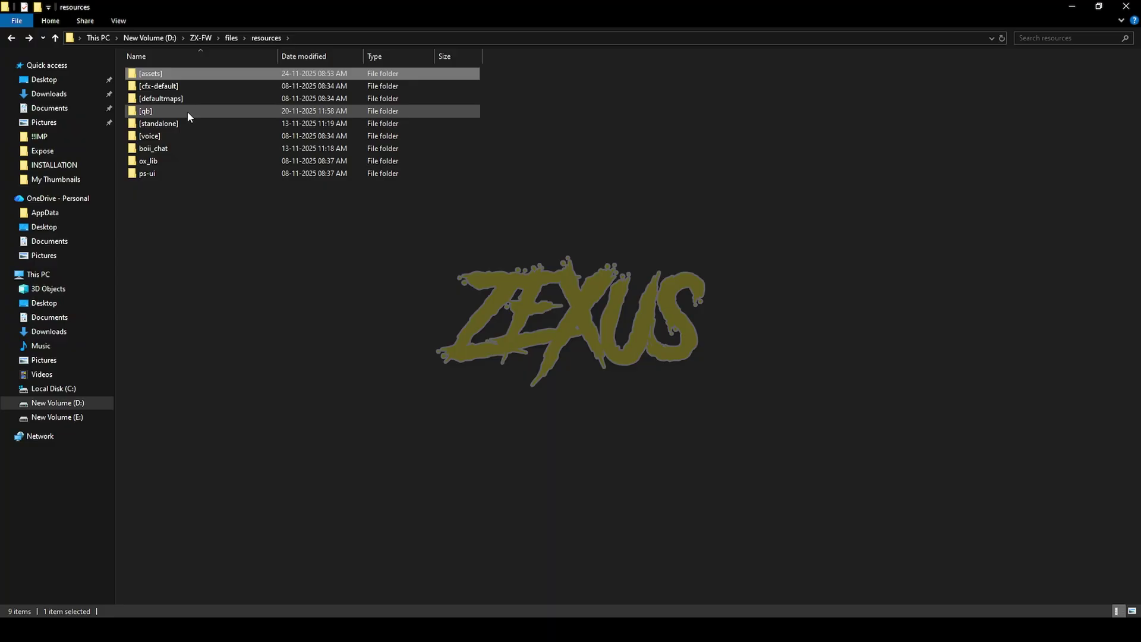
{"action": "double_click", "coordinate": [187, 112]}
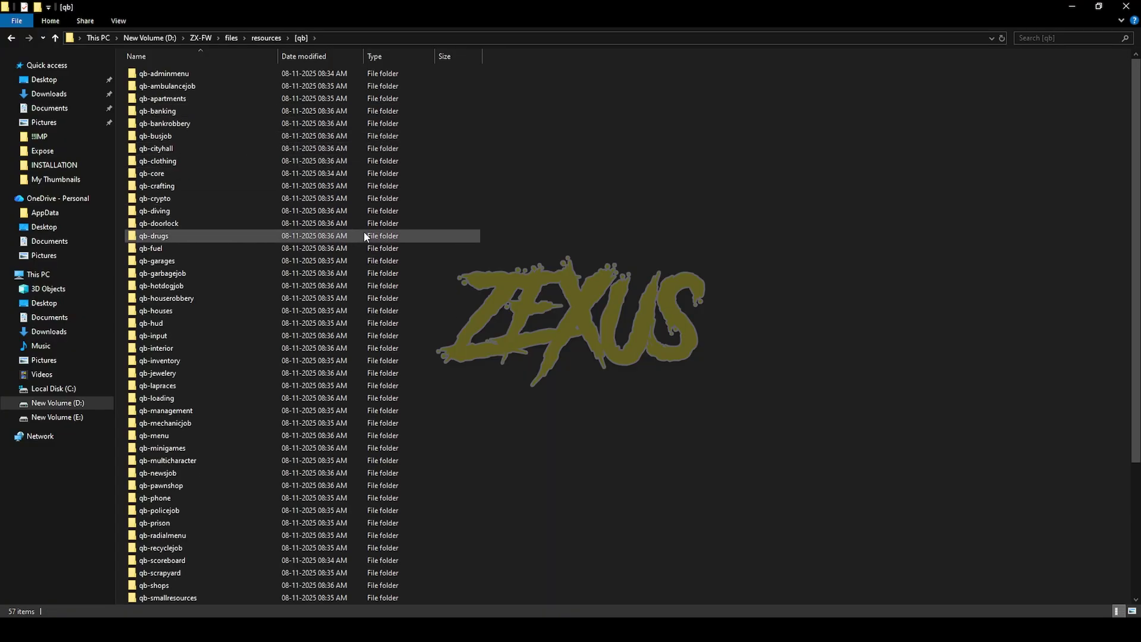
{"action": "double_click", "coordinate": [206, 359]}
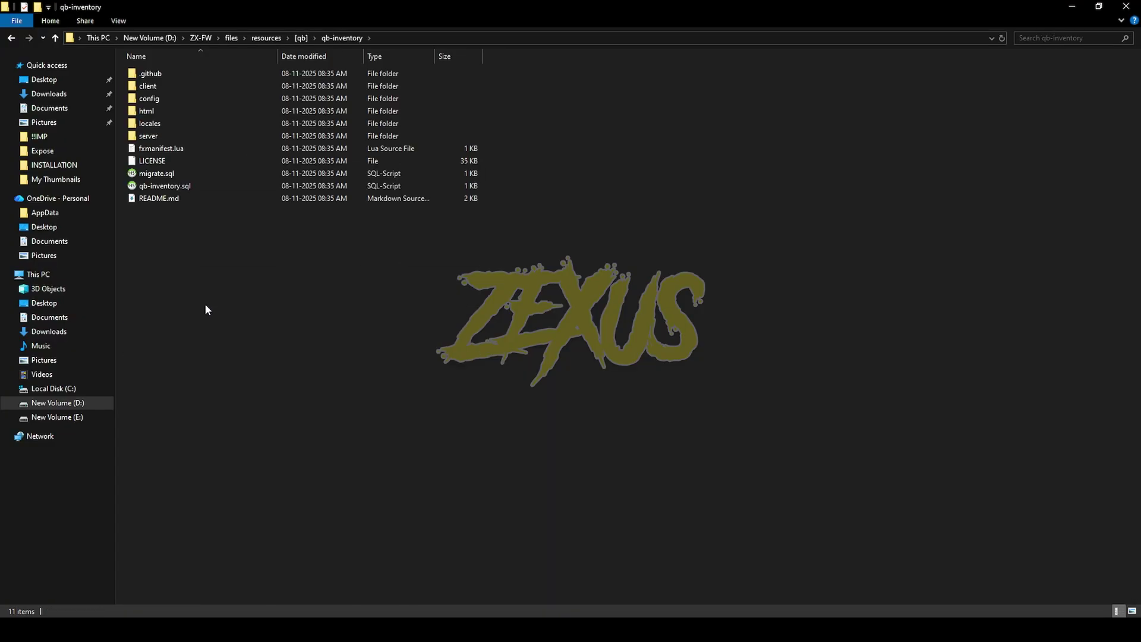
{"action": "double_click", "coordinate": [155, 112]}
{"action": "double_click", "coordinate": [178, 75]}
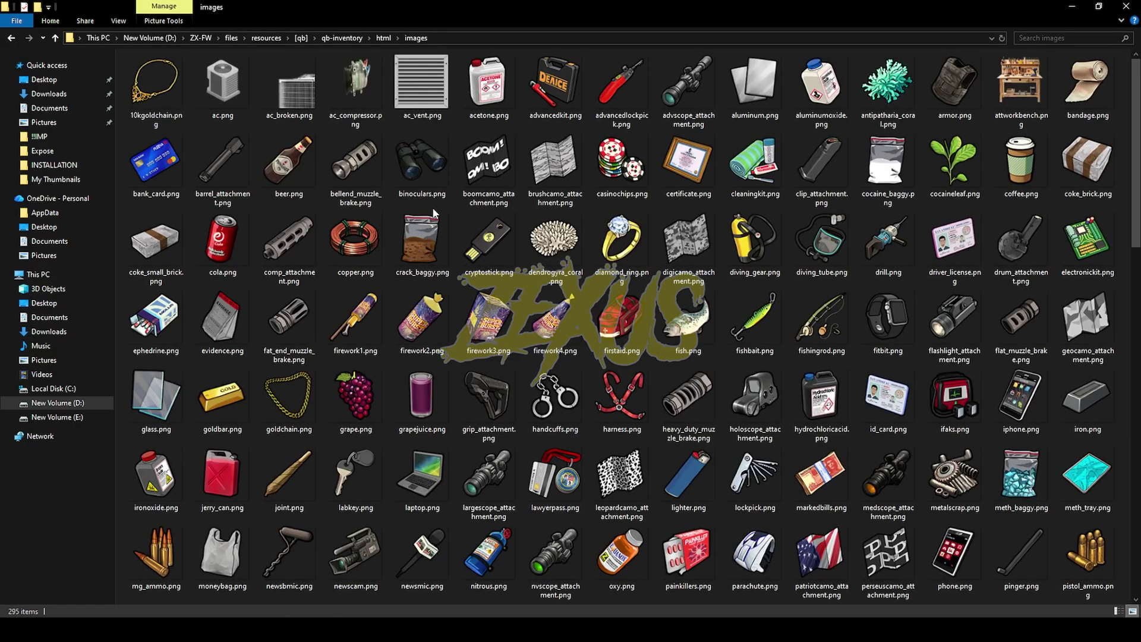
{"action": "key", "text": "ctrl+v"}
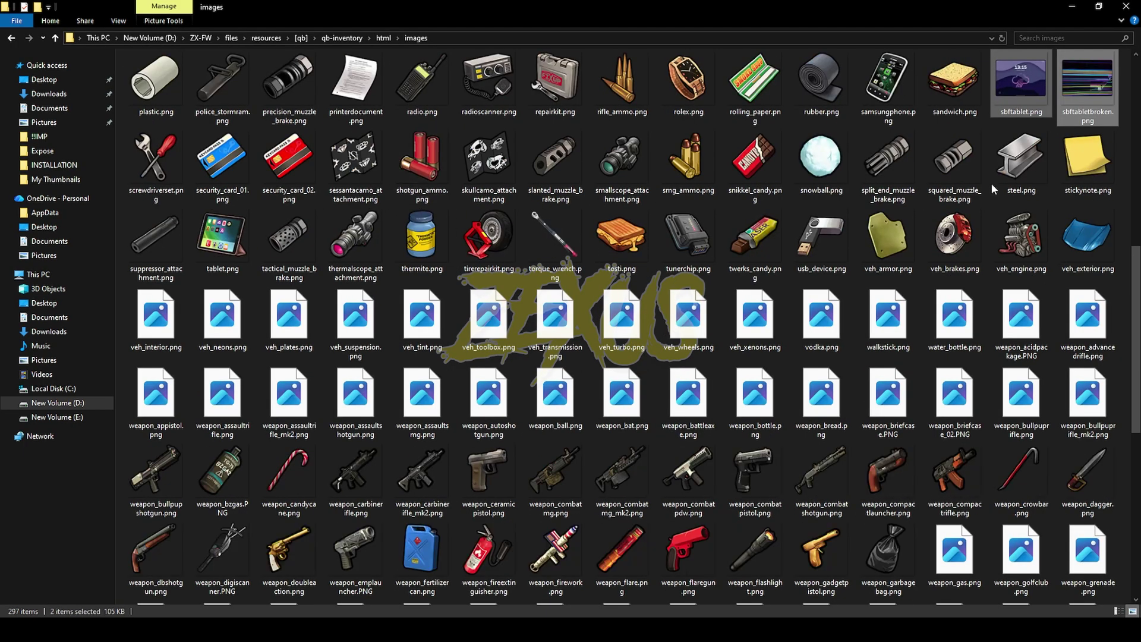
Open items.lua from the shared folder of qb-core in Visual Studio Code.
{"action": "key", "text": "alt+Left"}
{"action": "key", "text": "alt+Left"}
{"action": "key", "text": "alt+Left"}
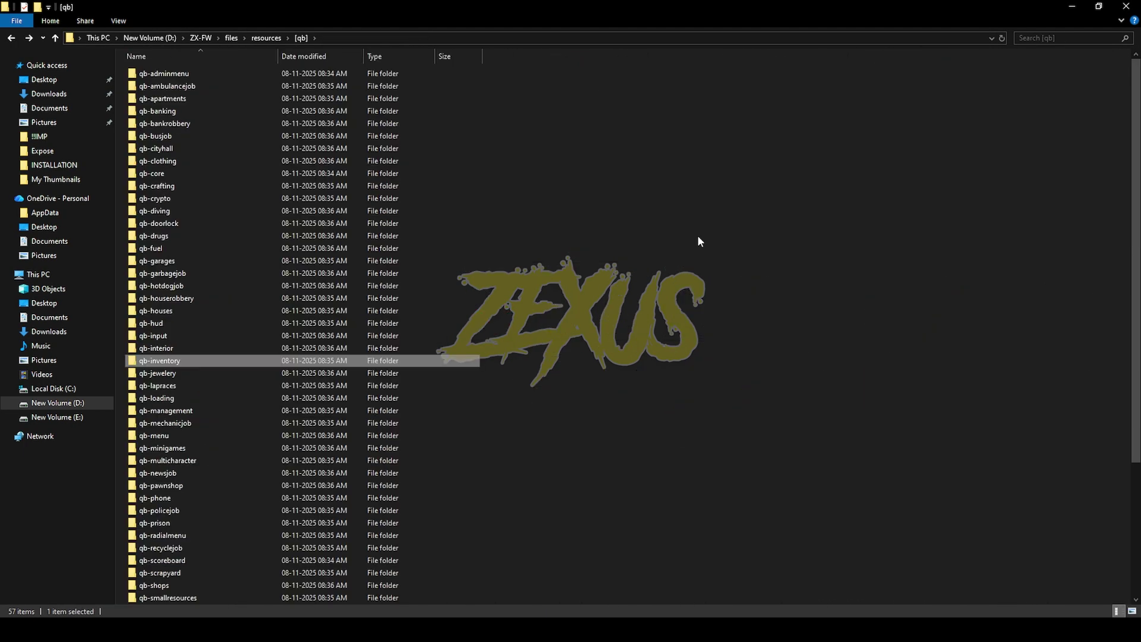
{"action": "double_click", "coordinate": [241, 174]}
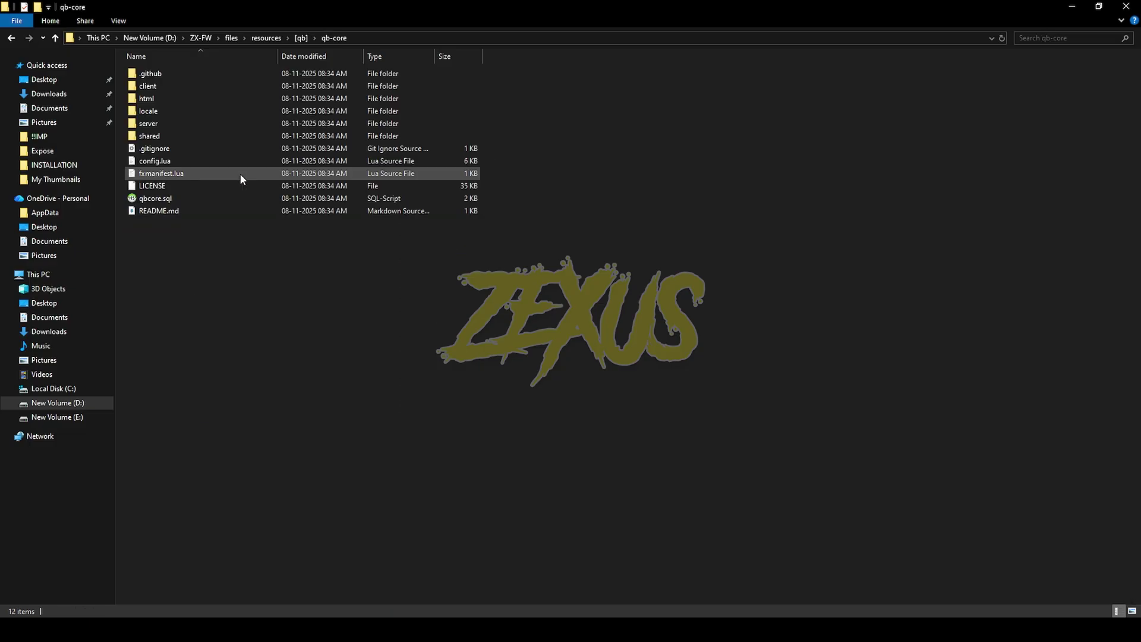
{"action": "double_click", "coordinate": [198, 141]}
{"action": "double_click", "coordinate": [173, 87]}
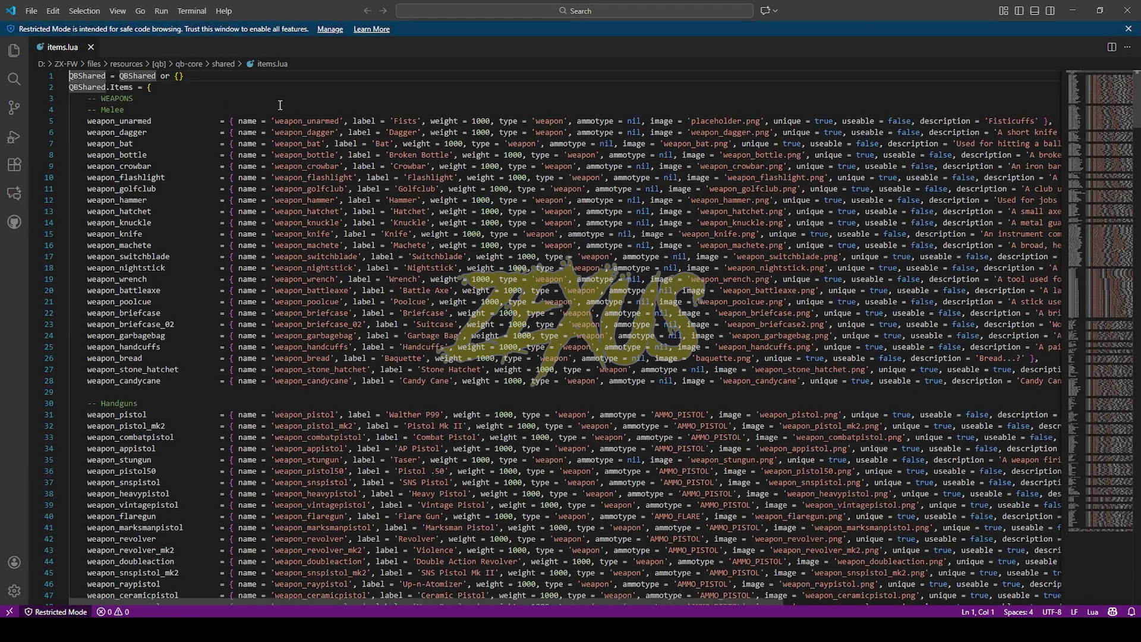
Paste the sbftablet and sbftabletbroken item definitions below the crafting table entries at the end of QBShared.Items.
{"action": "left_click_drag", "start_coordinate": [1137, 108], "coordinate": [1138, 563]}
{"action": "left_click", "coordinate": [266, 278]}
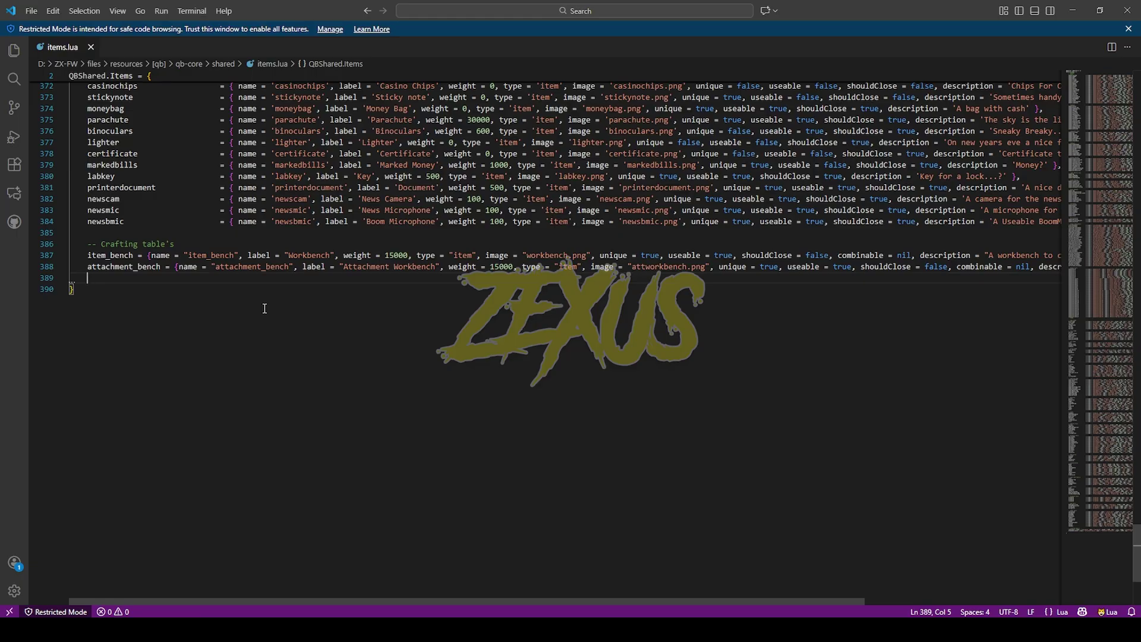
{"action": "key", "text": "Return"}
{"action": "key", "text": "ctrl+v"}
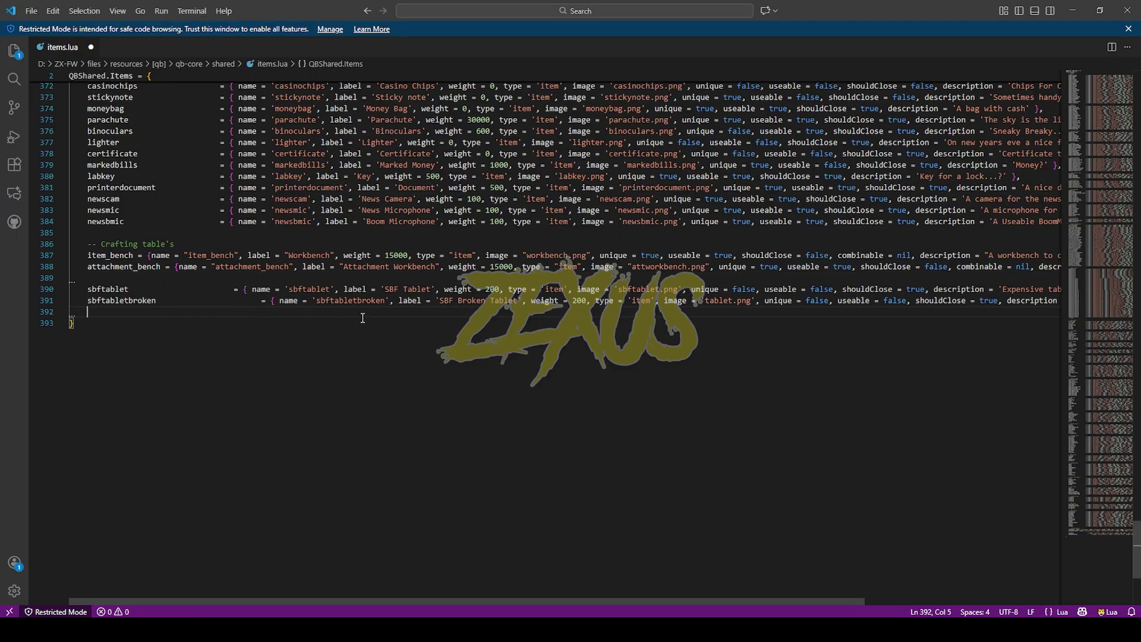
Save items.lua and open config.lua from the shared folder of sbf_tablet in Visual Studio Code.
{"action": "key", "text": "ctrl+s"}
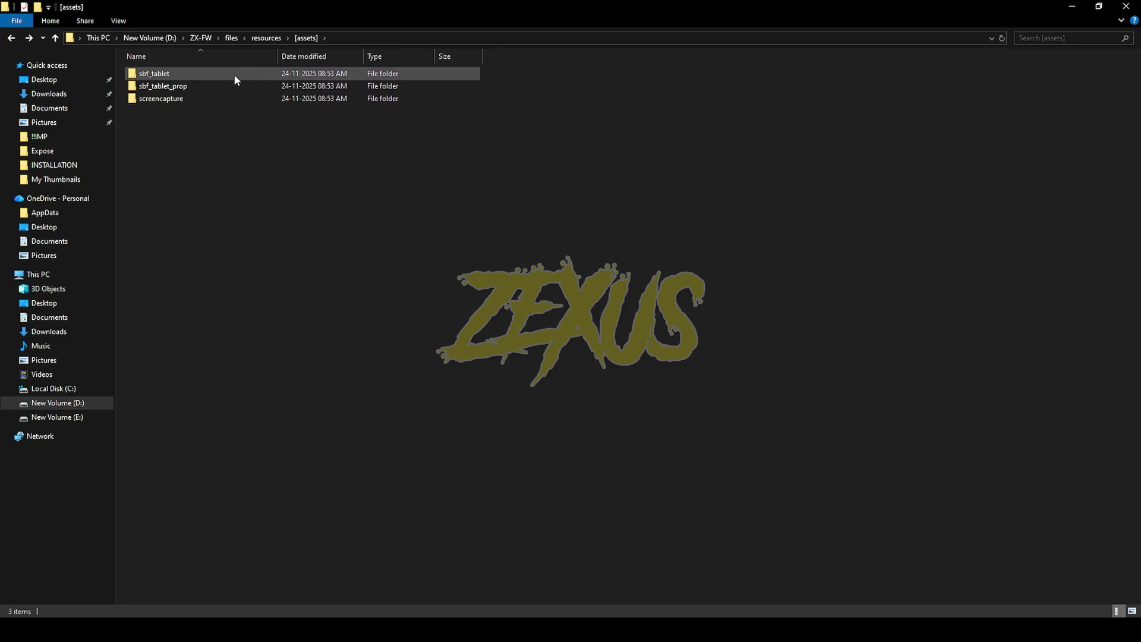
{"action": "double_click", "coordinate": [224, 73]}
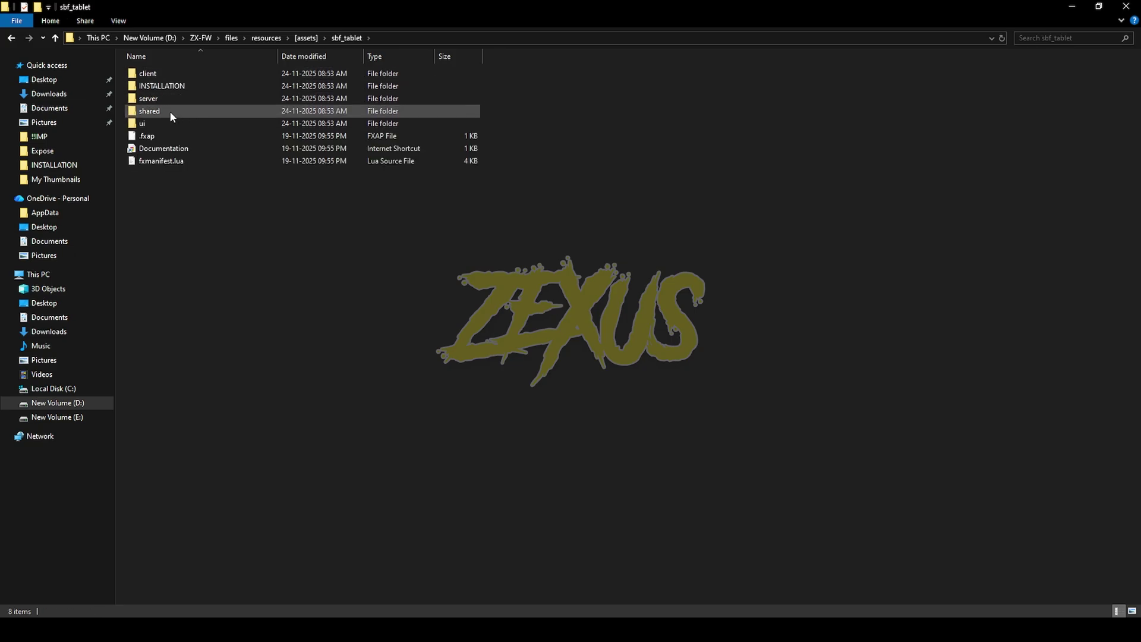
{"action": "double_click", "coordinate": [170, 111]}
{"action": "left_click", "coordinate": [166, 76]}
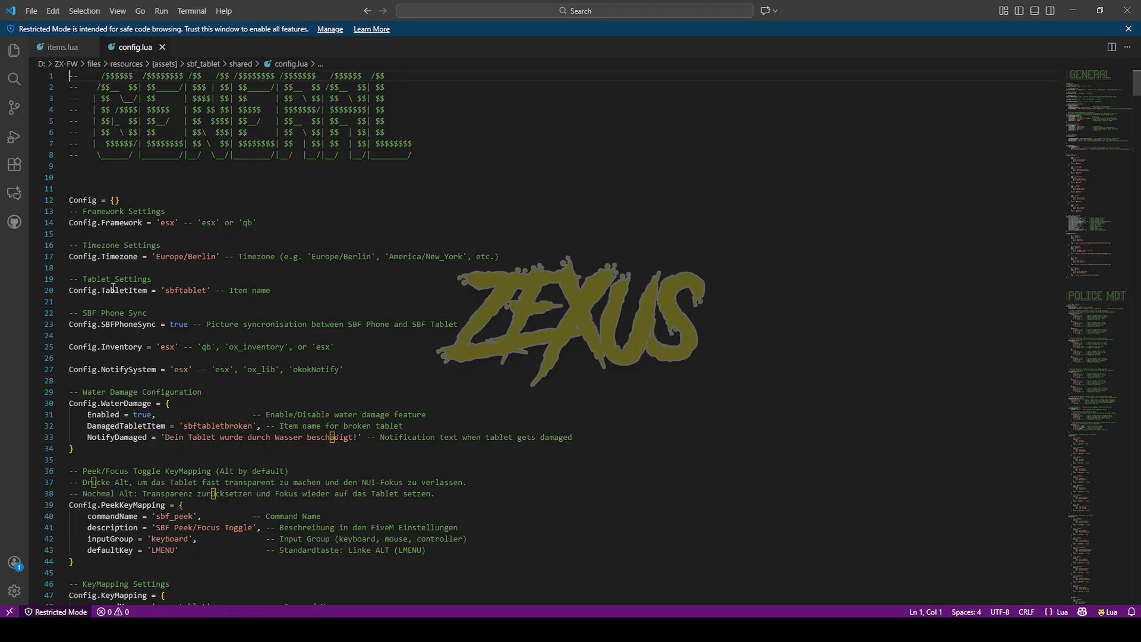
Set Config.Framework to 'qb' and Config.SBFPhoneSync to false in config.lua.
{"action": "double_click", "coordinate": [167, 222]}
{"action": "type", "text": "qb"}
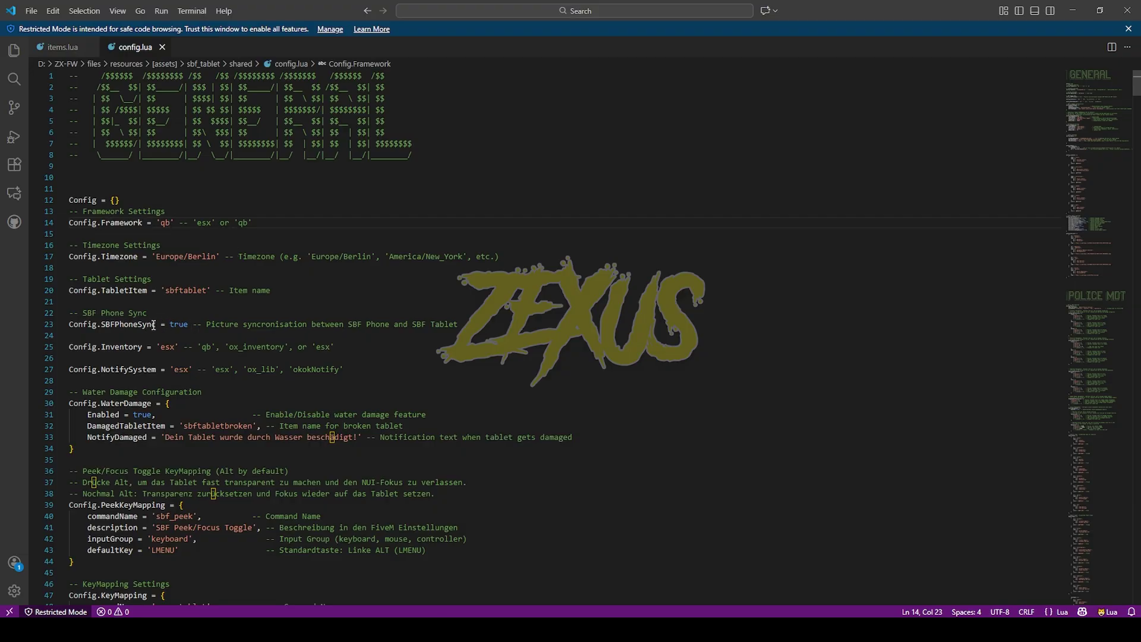
{"action": "left_click_drag", "start_coordinate": [171, 324], "coordinate": [189, 322]}
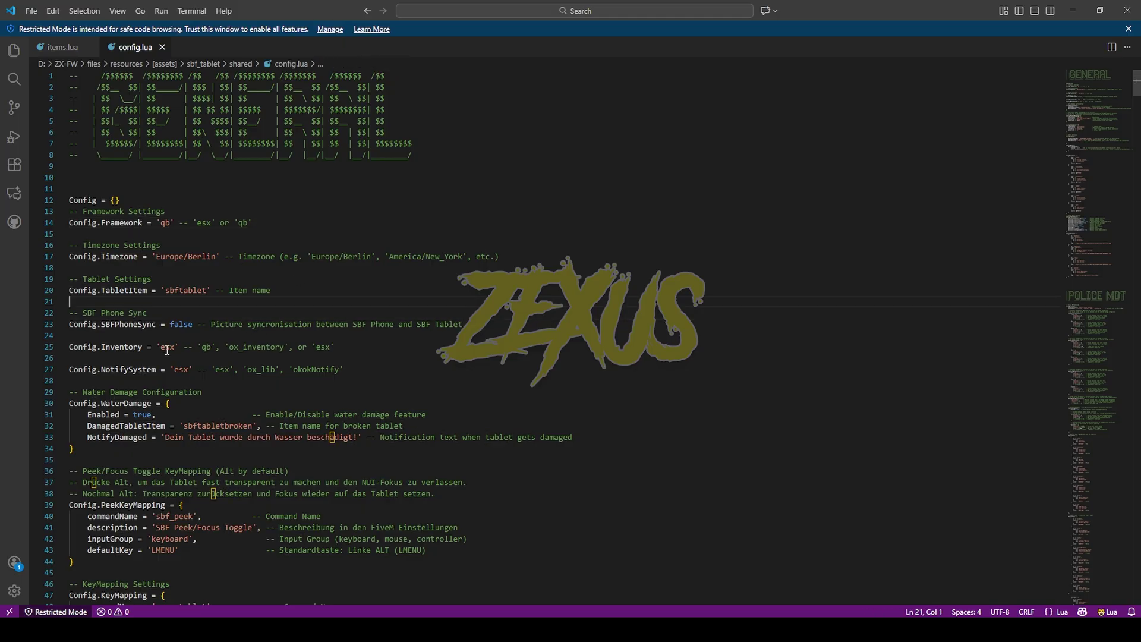
Set Config.Inventory to 'qb' and Config.NotifySystem to 'ox_lib' in config.lua.
{"action": "double_click", "coordinate": [206, 346]}
{"action": "key", "text": "ctrl+c"}
{"action": "double_click", "coordinate": [172, 346]}
{"action": "key", "text": "ctrl+v"}
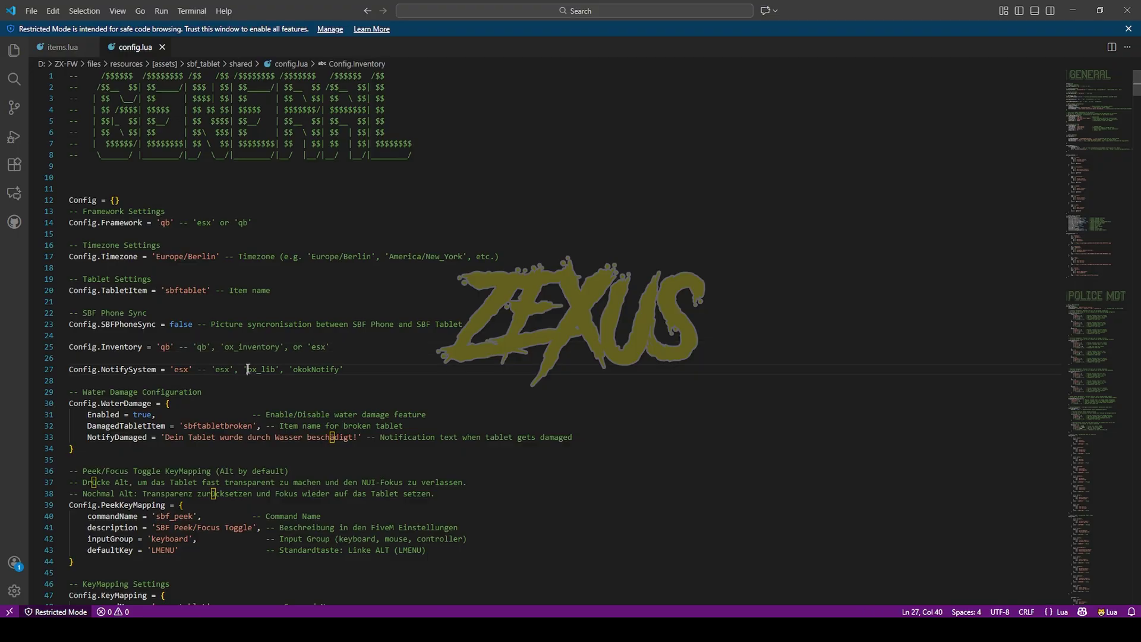
{"action": "left_click_drag", "start_coordinate": [248, 369], "coordinate": [269, 369]}
{"action": "key", "text": "ctrl+c"}
{"action": "double_click", "coordinate": [180, 369]}
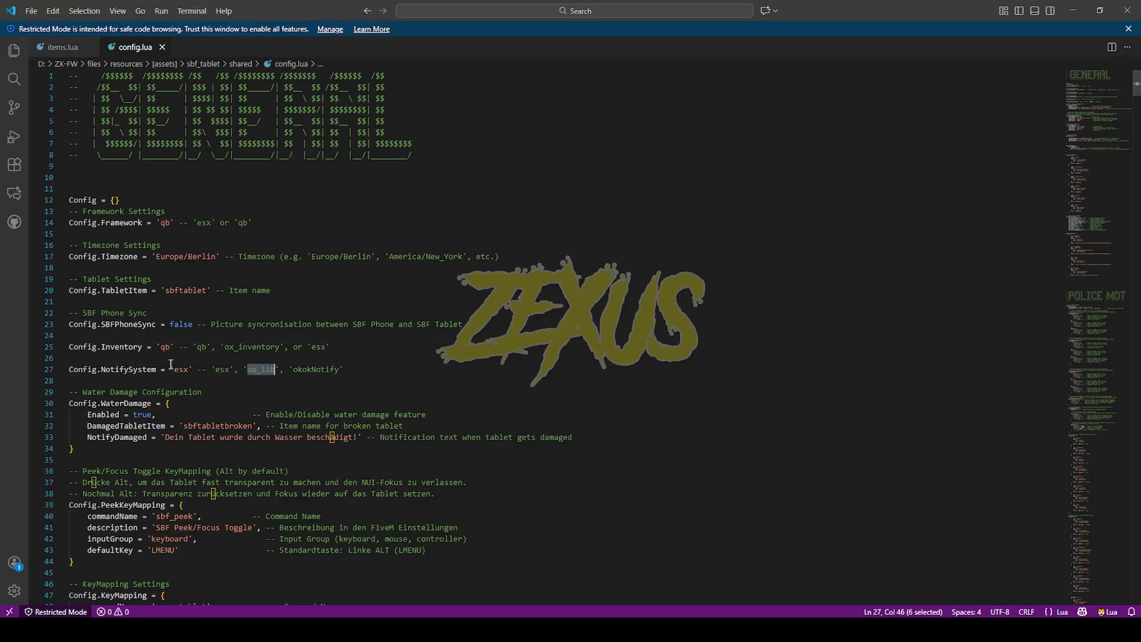
{"action": "key", "text": "ctrl+v"}
Review the rest of config.lua, including the key mapping, license, Police MDT, EMS MDT, Faction, Mechanic and Lifeinvader settings.
{"action": "scroll", "coordinate": [184, 315], "scroll_direction": "down", "scroll_amount": 3}
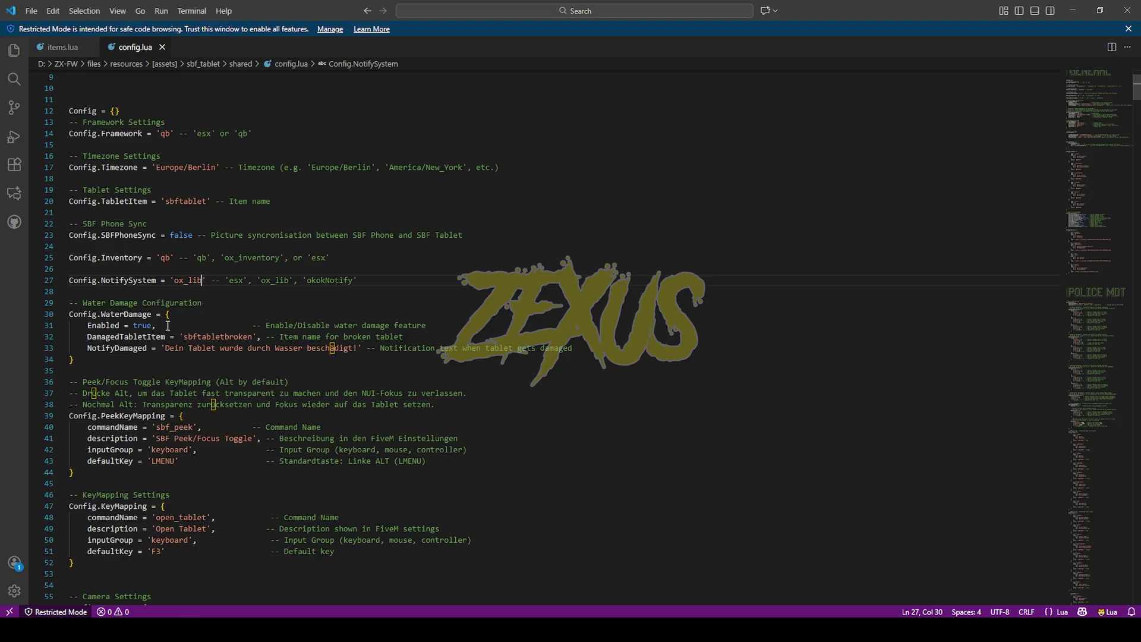
{"action": "scroll", "coordinate": [168, 228], "scroll_direction": "down", "scroll_amount": 16}
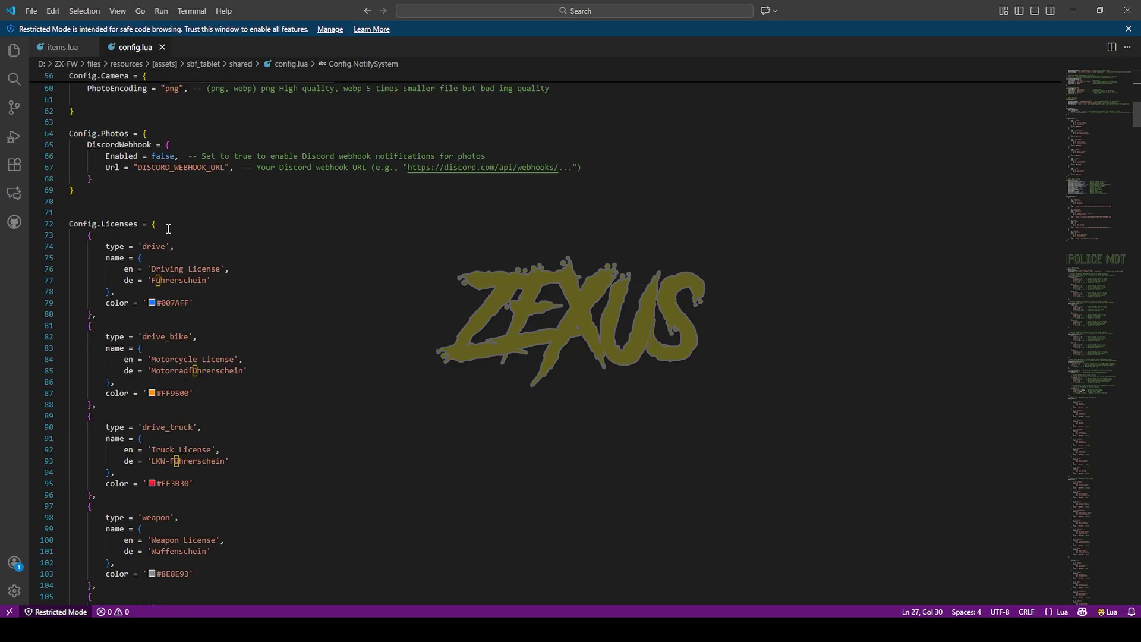
{"action": "scroll", "coordinate": [168, 232], "scroll_direction": "down", "scroll_amount": 5}
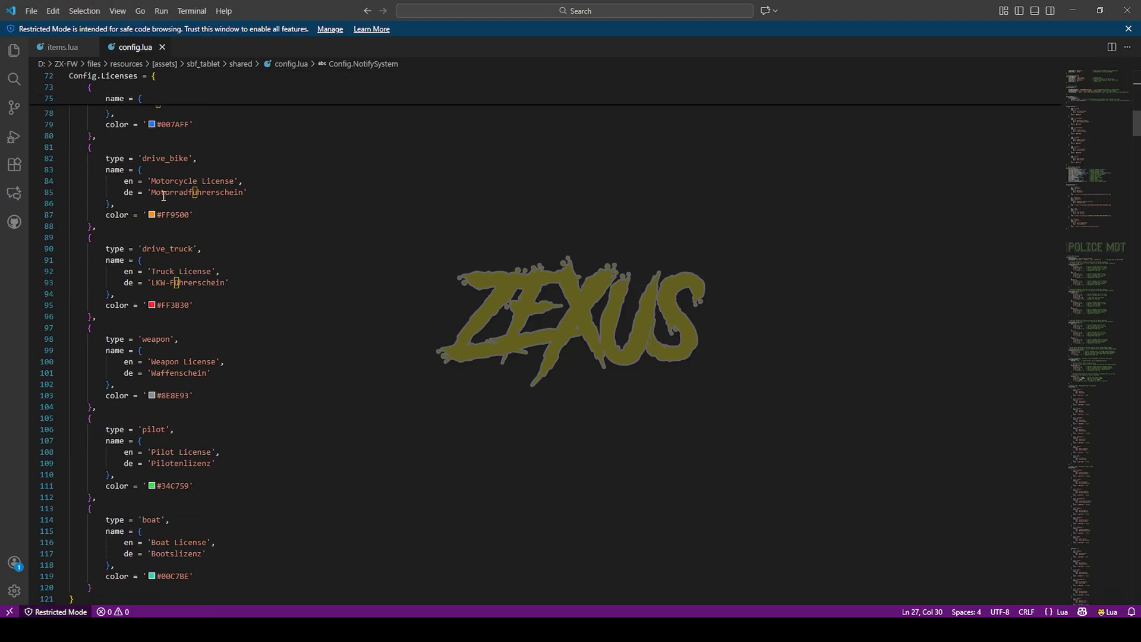
{"action": "scroll", "coordinate": [266, 243], "scroll_direction": "down", "scroll_amount": 4}
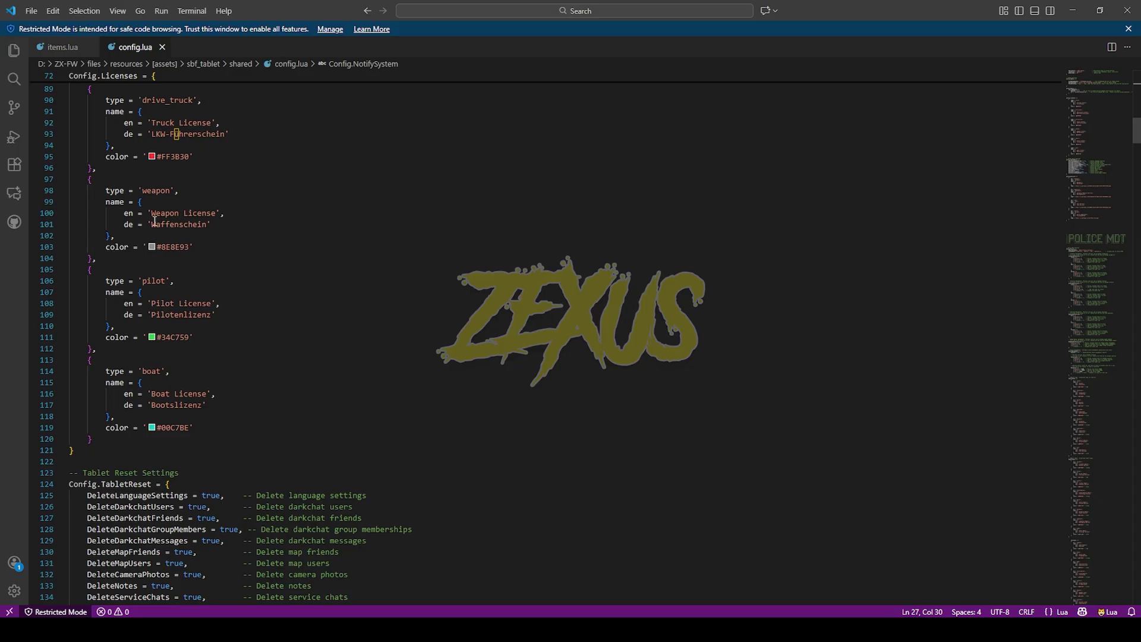
{"action": "scroll", "coordinate": [187, 244], "scroll_direction": "up", "scroll_amount": 3}
{"action": "scroll", "coordinate": [203, 260], "scroll_direction": "down", "scroll_amount": 20}
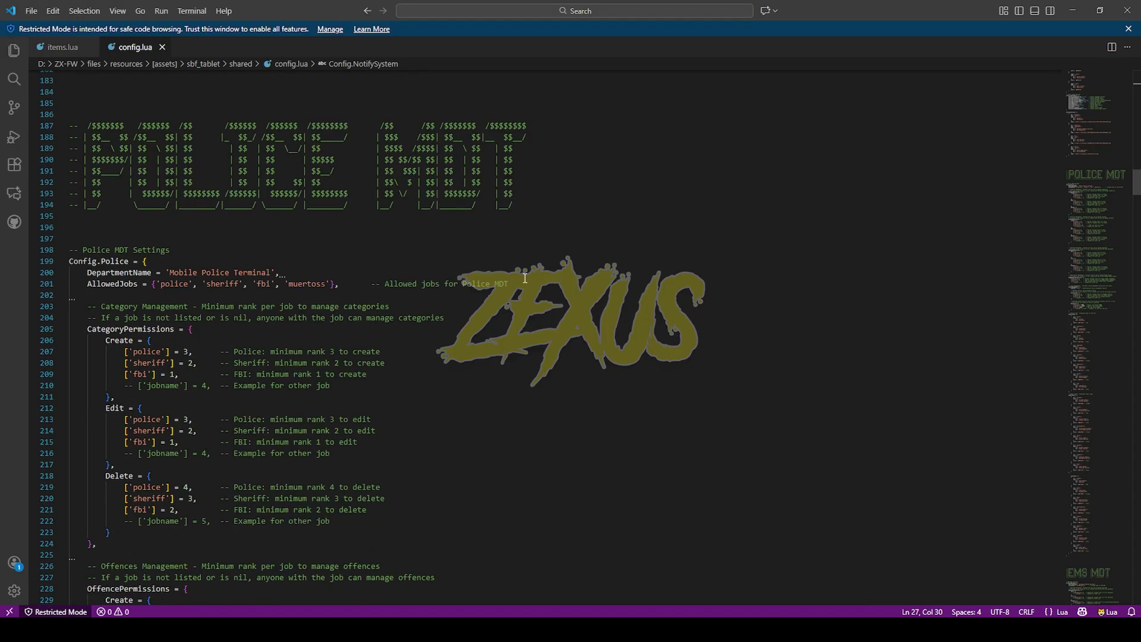
{"action": "scroll", "coordinate": [326, 221], "scroll_direction": "down", "scroll_amount": 20}
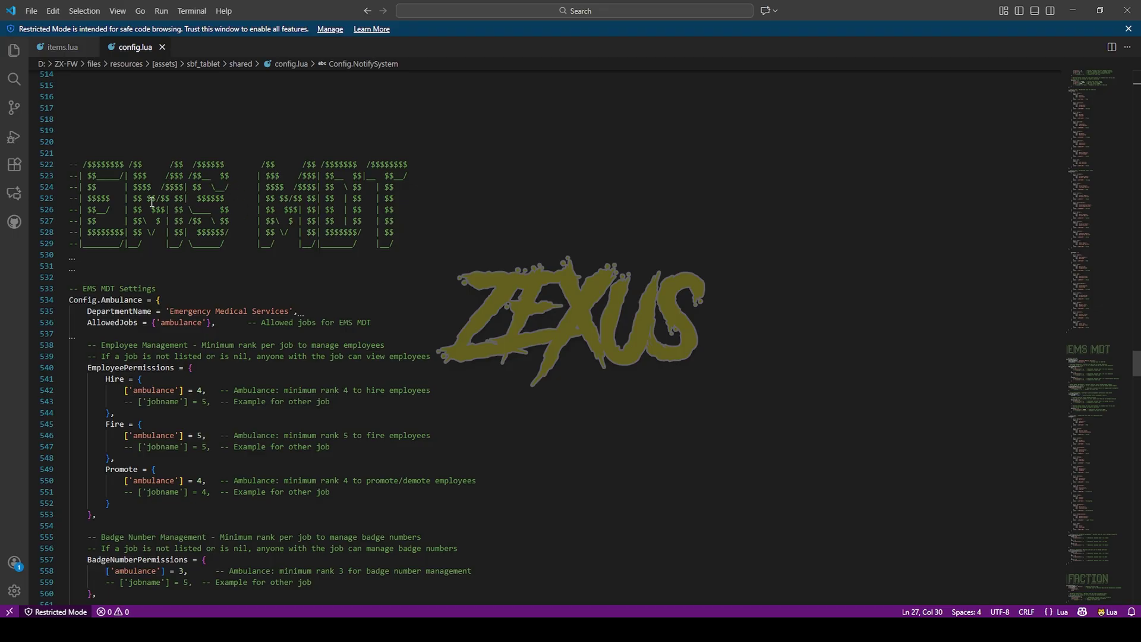
{"action": "scroll", "coordinate": [348, 231], "scroll_direction": "down", "scroll_amount": 20}
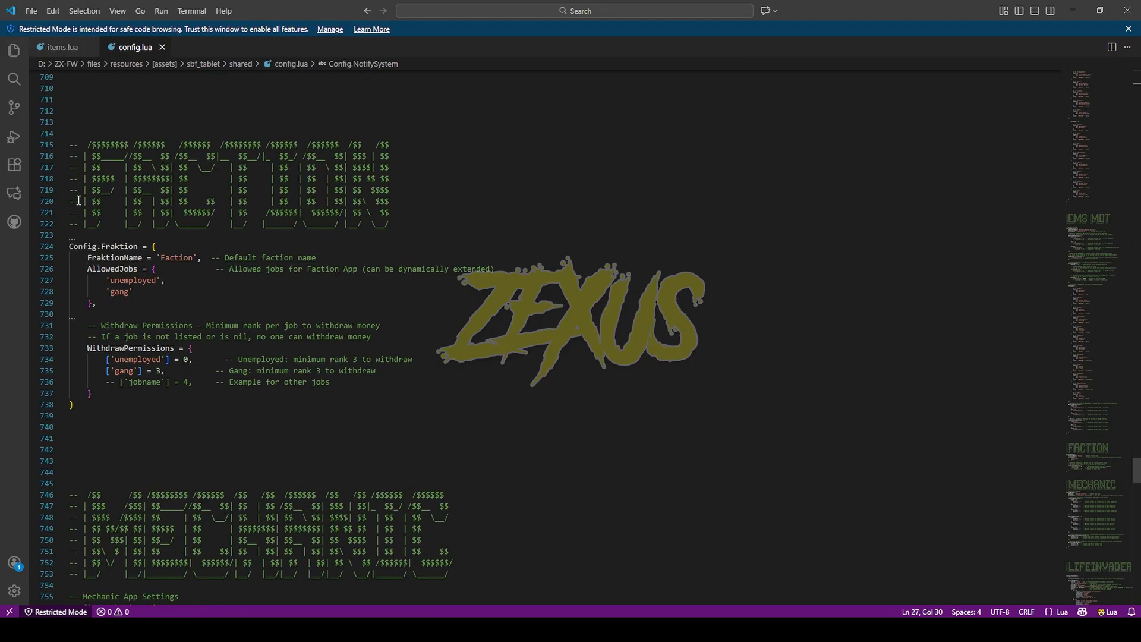
{"action": "scroll", "coordinate": [364, 265], "scroll_direction": "down", "scroll_amount": 10}
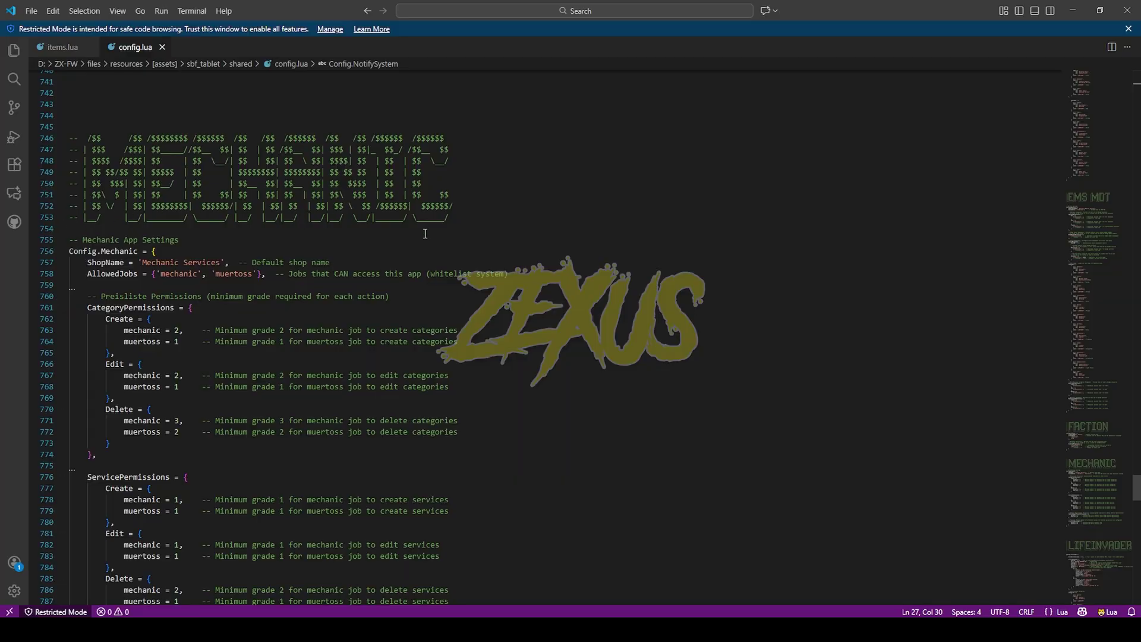
{"action": "scroll", "coordinate": [404, 234], "scroll_direction": "down", "scroll_amount": 20}
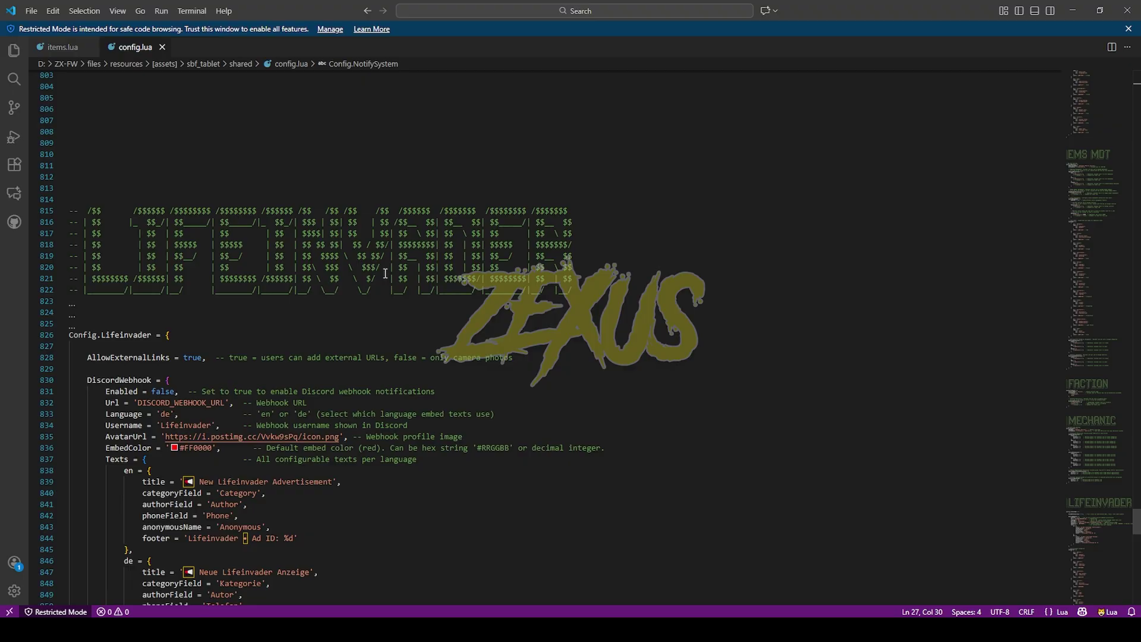
{"action": "scroll", "coordinate": [371, 273], "scroll_direction": "down", "scroll_amount": 4}
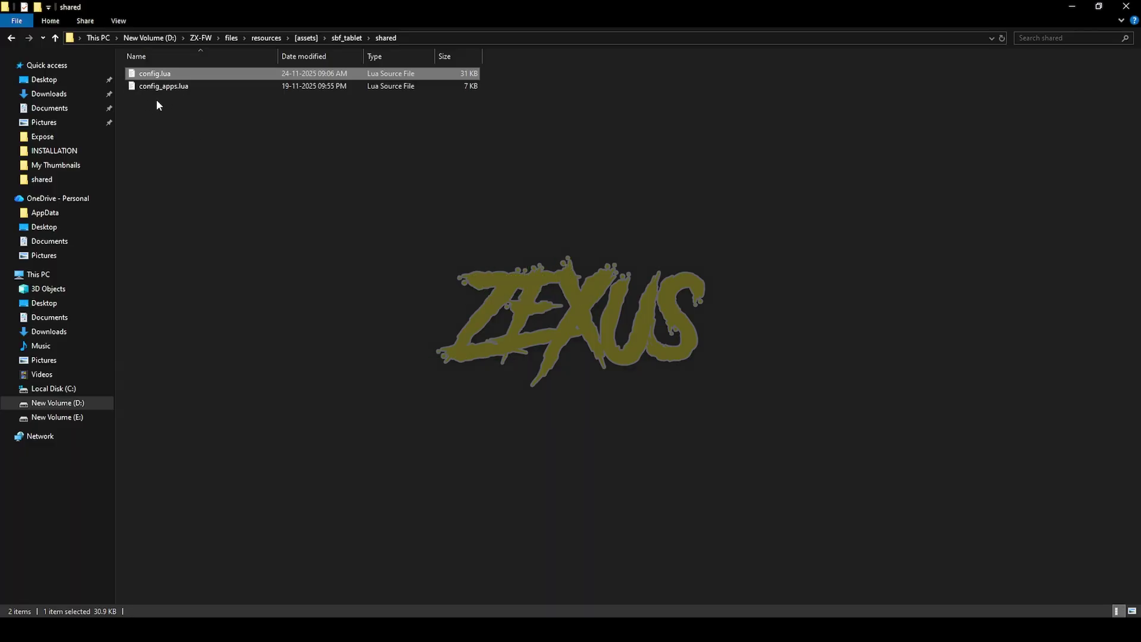
Open config_apps.lua from the sbf_tablet shared folder and review the entries in Config.Apps.
{"action": "double_click", "coordinate": [177, 89]}
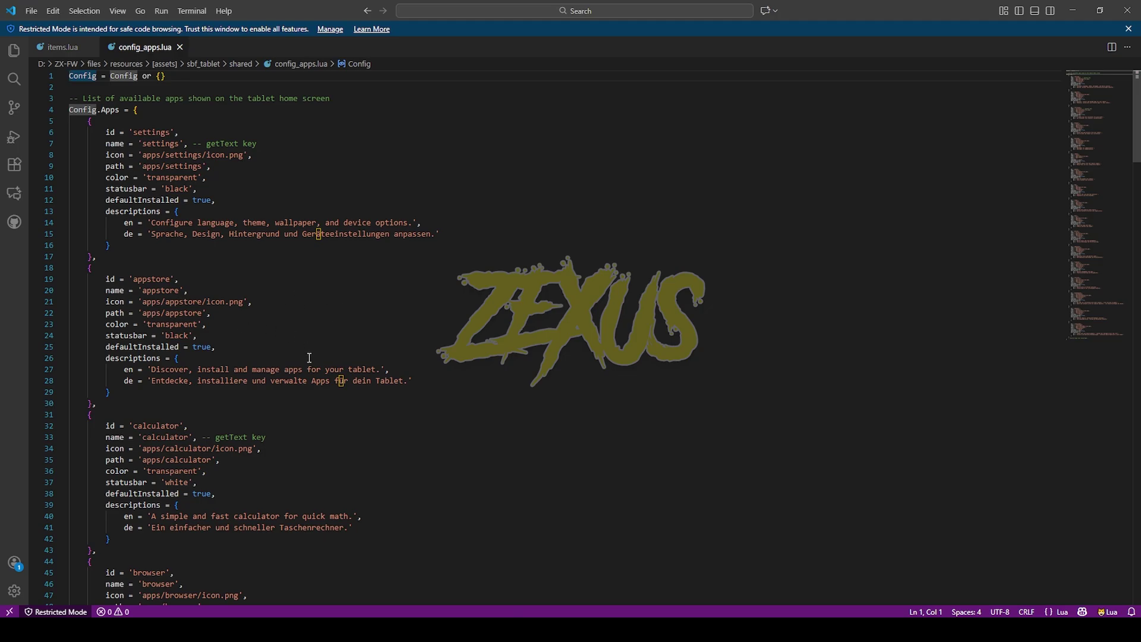
{"action": "scroll", "coordinate": [204, 408], "scroll_direction": "down", "scroll_amount": 3}
{"action": "scroll", "coordinate": [209, 413], "scroll_direction": "down", "scroll_amount": 20}
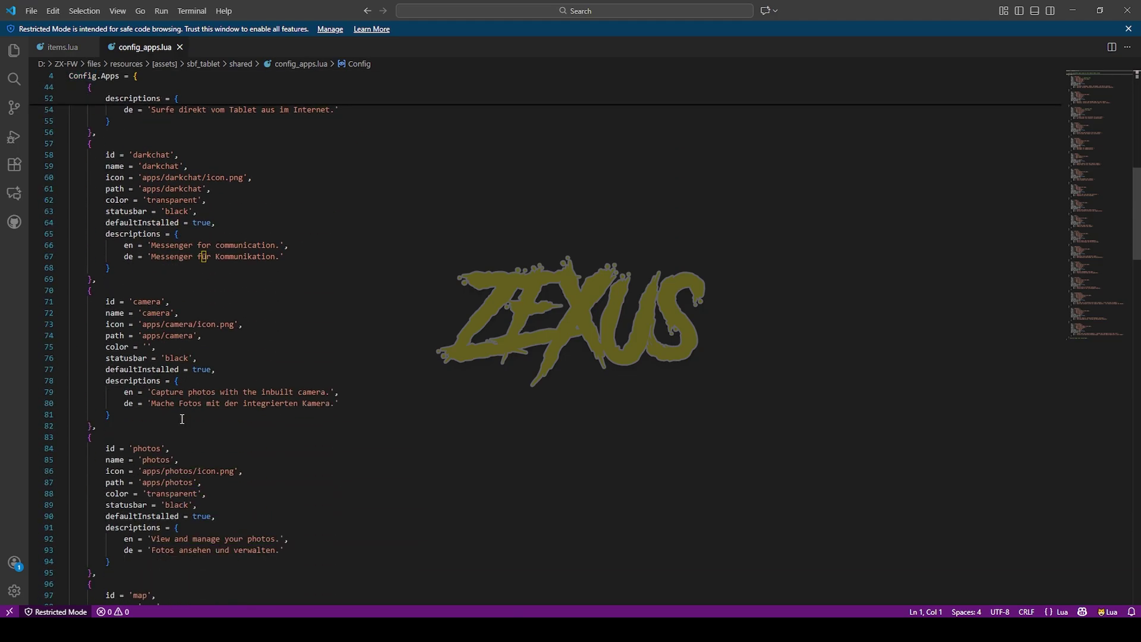
{"action": "scroll", "coordinate": [441, 456], "scroll_direction": "down", "scroll_amount": 10}
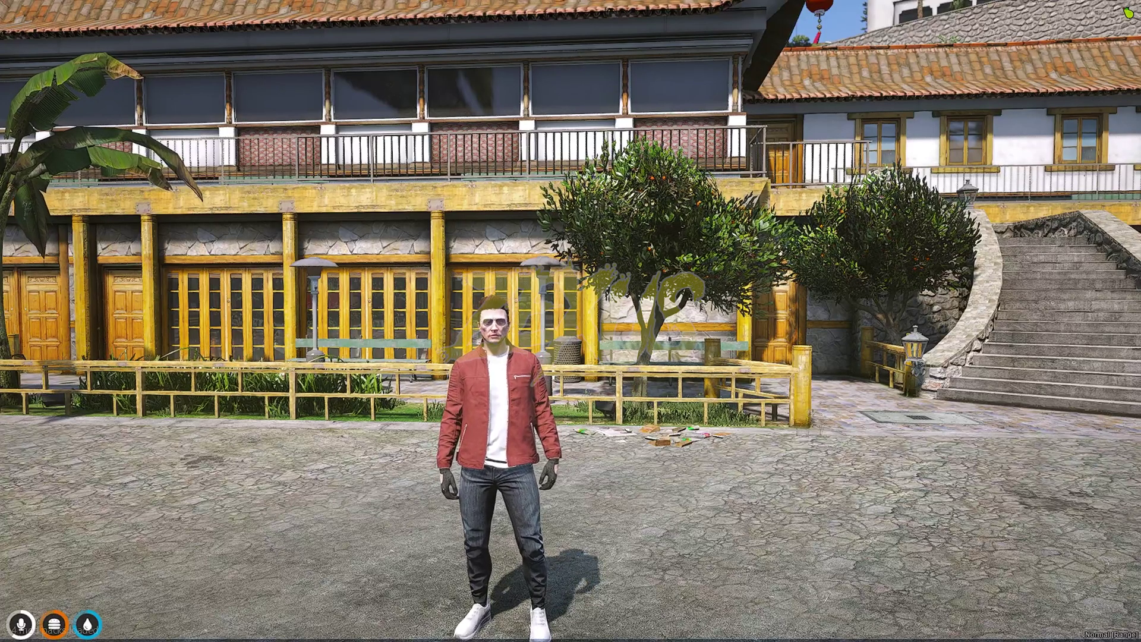
In FiveM, give the character one sbftablet with the /giveitem command and use it from the first inventory slot.
{"action": "type", "text": "t/giveitem"}
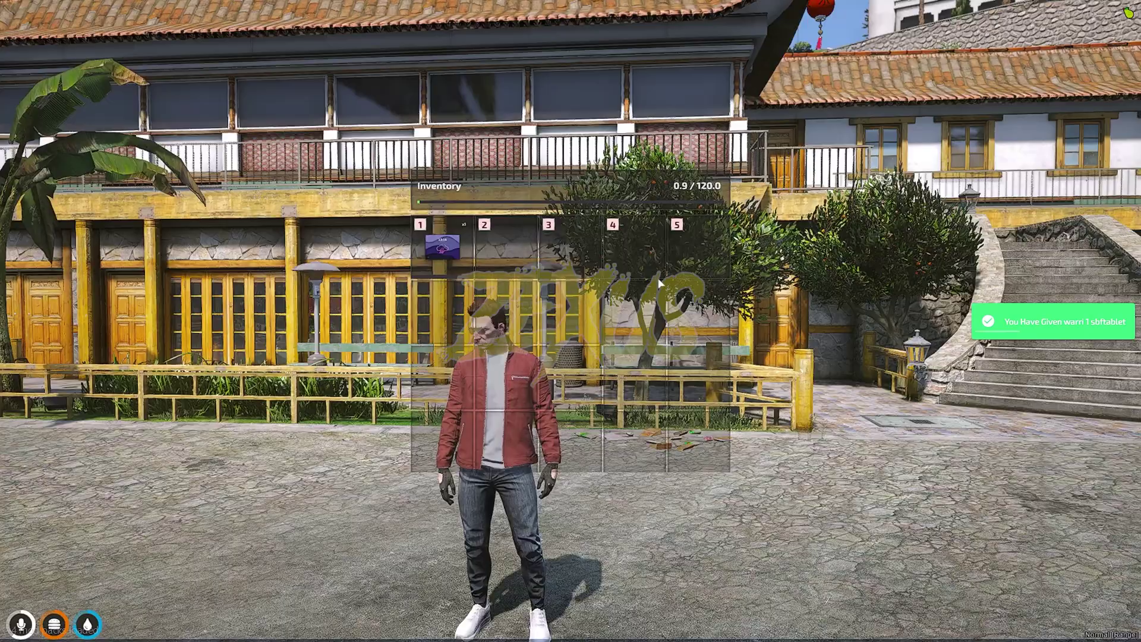
{"action": "key", "text": "Escape"}
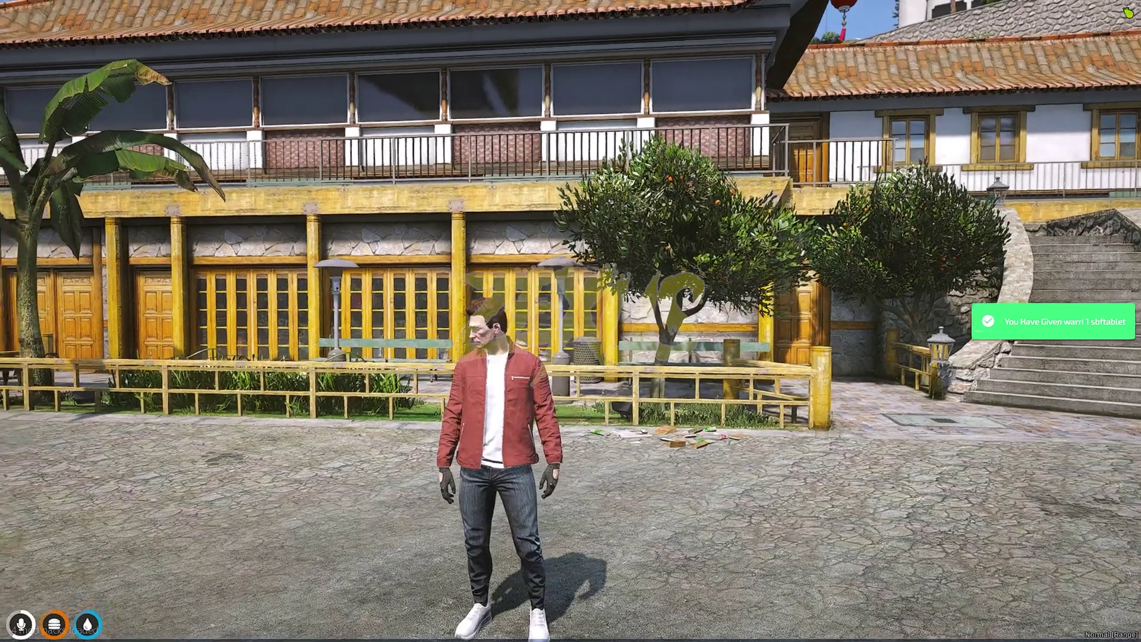
{"action": "key", "text": "1"}
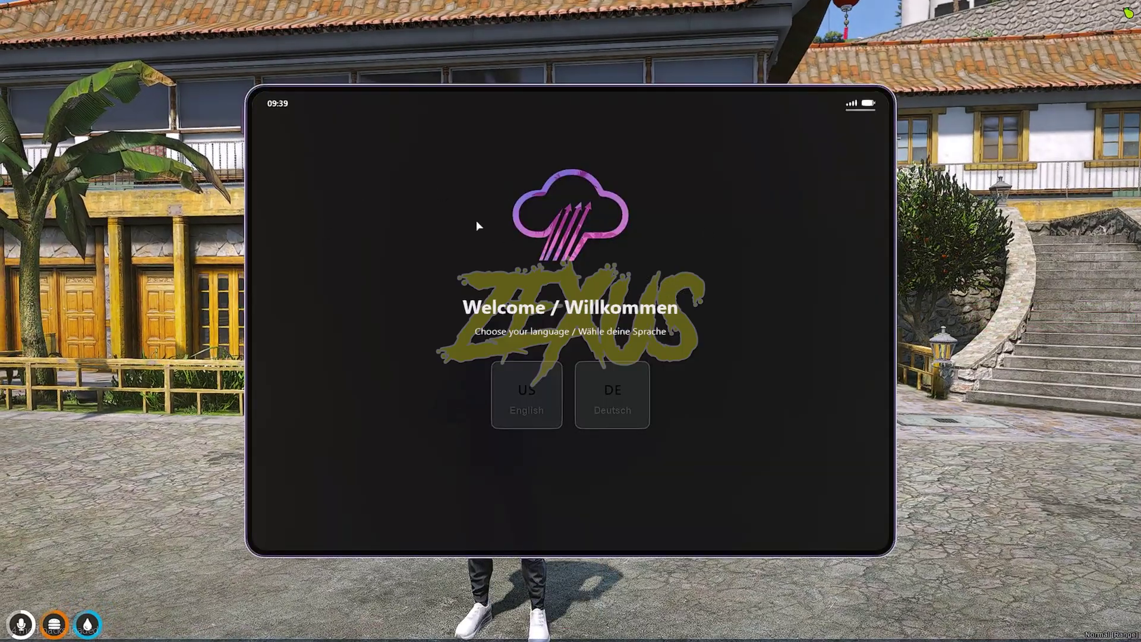
Complete the tablet's first-time setup with English and Dark Mode, and unlock it to the home screen.
{"action": "left_click", "coordinate": [530, 390]}
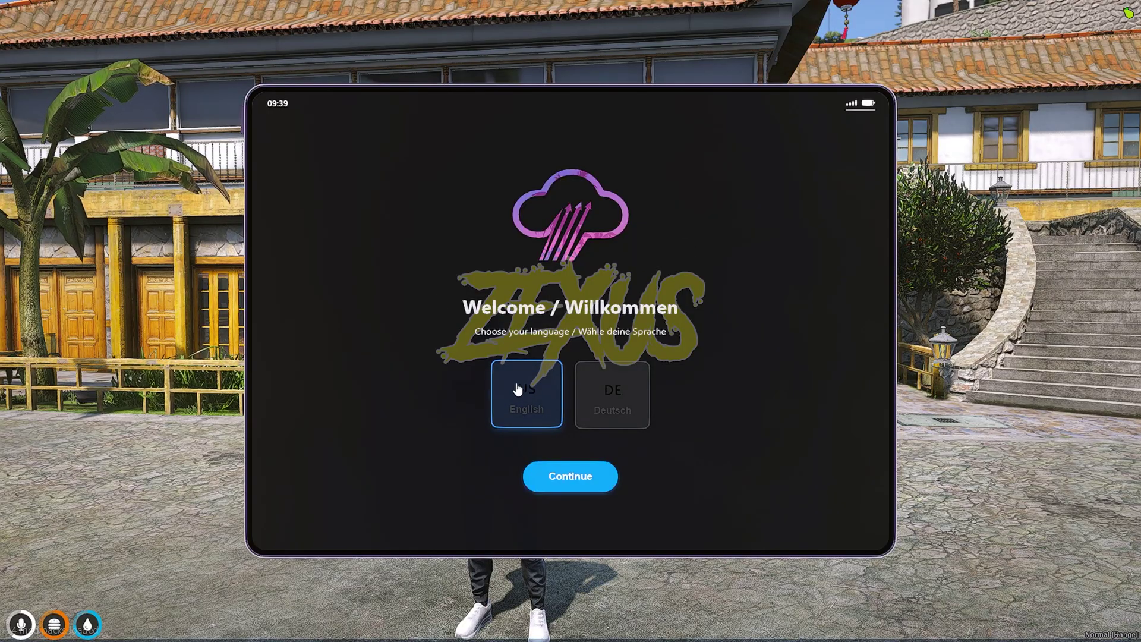
{"action": "left_click", "coordinate": [556, 477]}
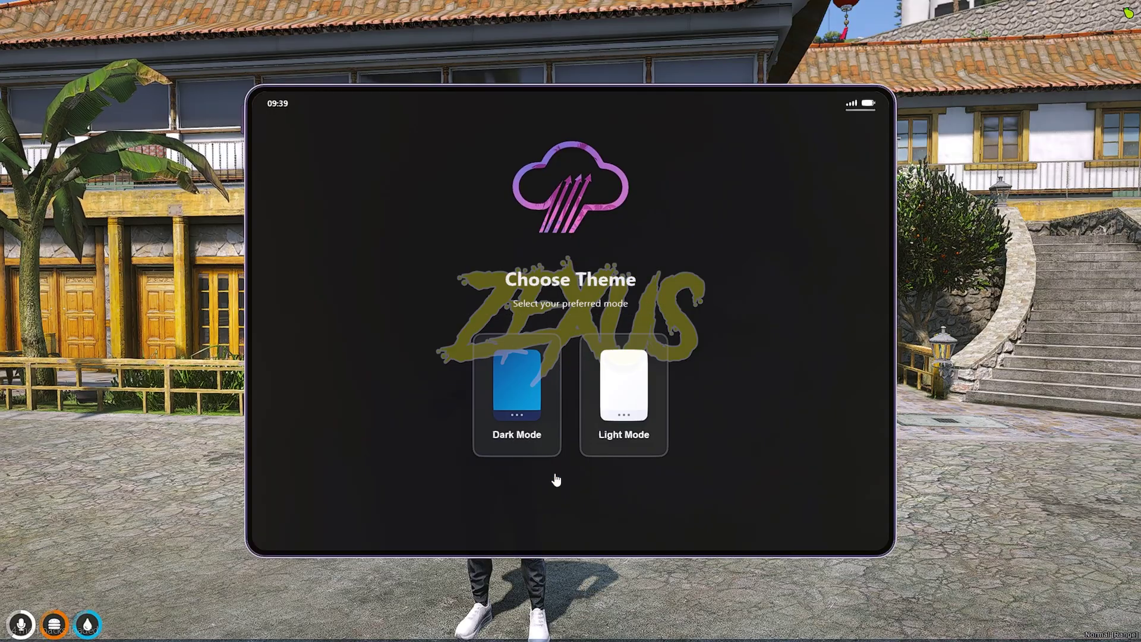
{"action": "left_click", "coordinate": [531, 385]}
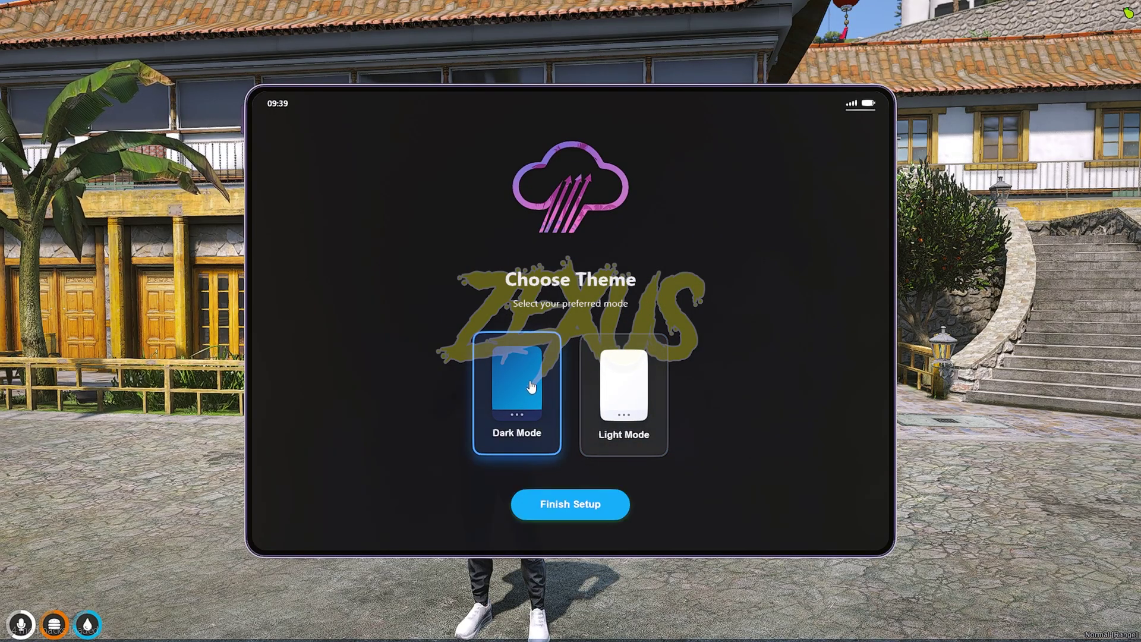
{"action": "left_click", "coordinate": [581, 513]}
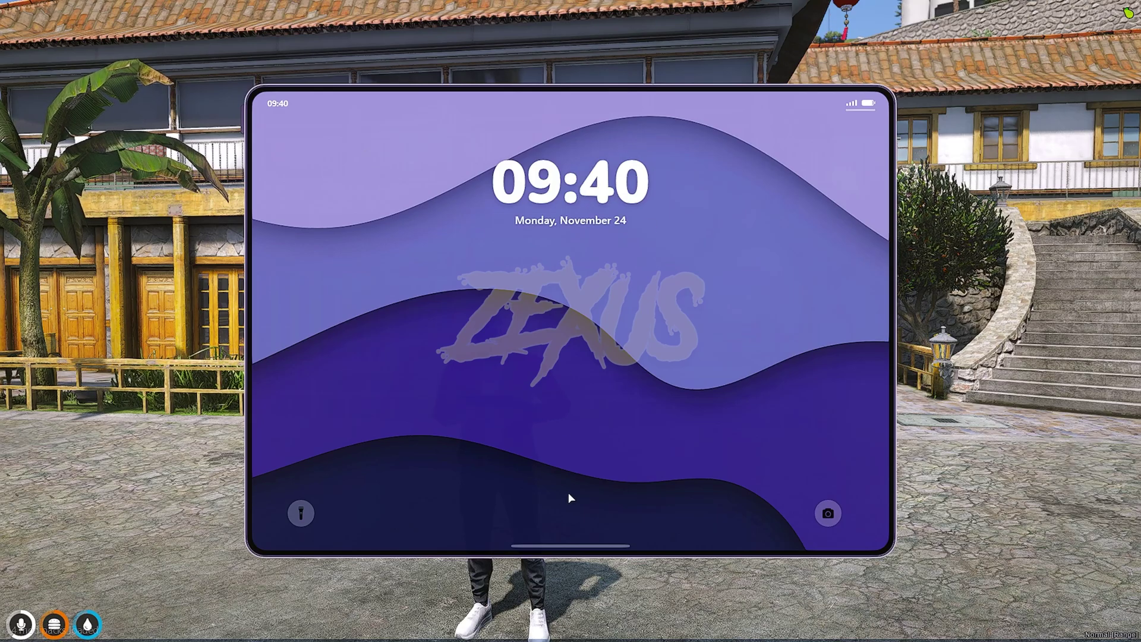
{"action": "left_click", "coordinate": [567, 548]}
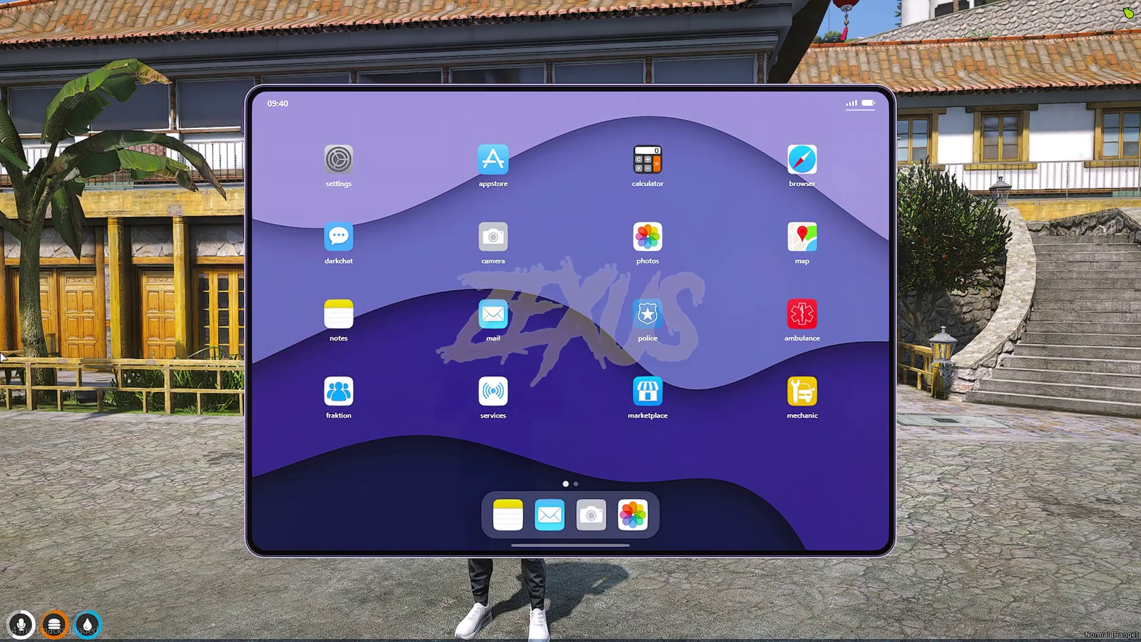
Remove the lifeinvader app in the tablet's appstore, install it again and return to the home screen.
{"action": "left_click", "coordinate": [493, 165]}
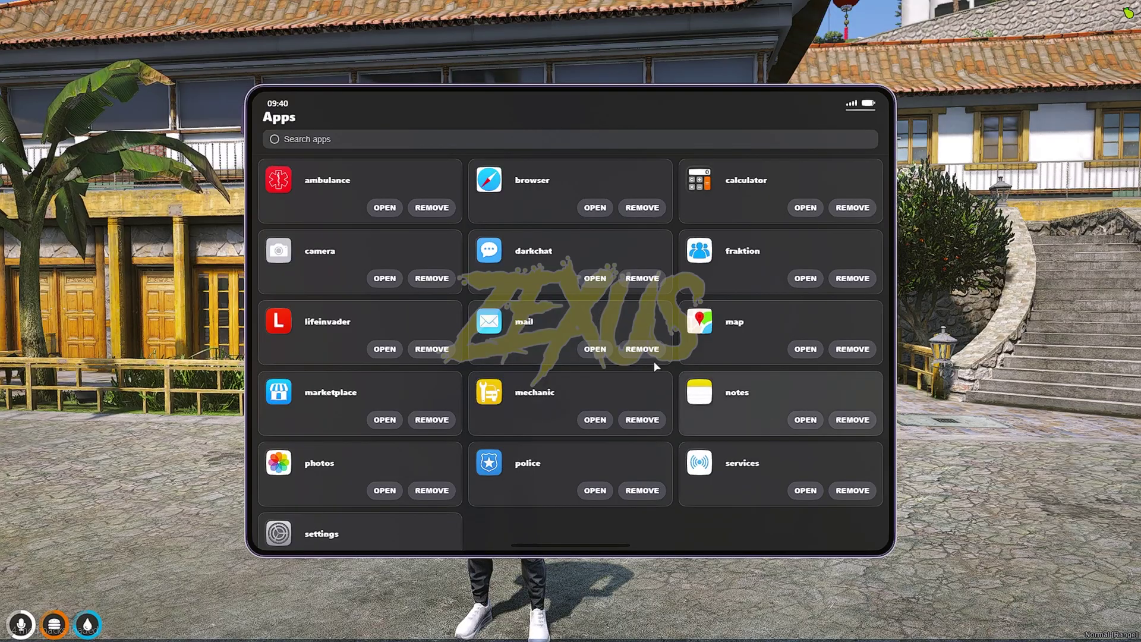
{"action": "scroll", "coordinate": [671, 402], "scroll_direction": "down", "scroll_amount": 1}
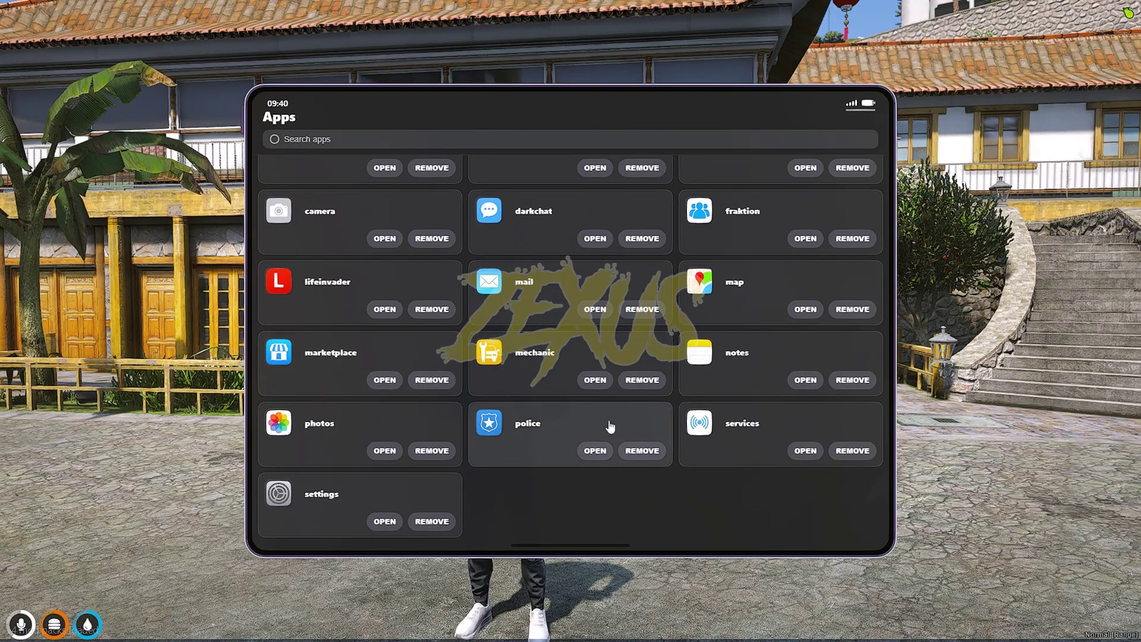
{"action": "scroll", "coordinate": [407, 285], "scroll_direction": "up", "scroll_amount": 1}
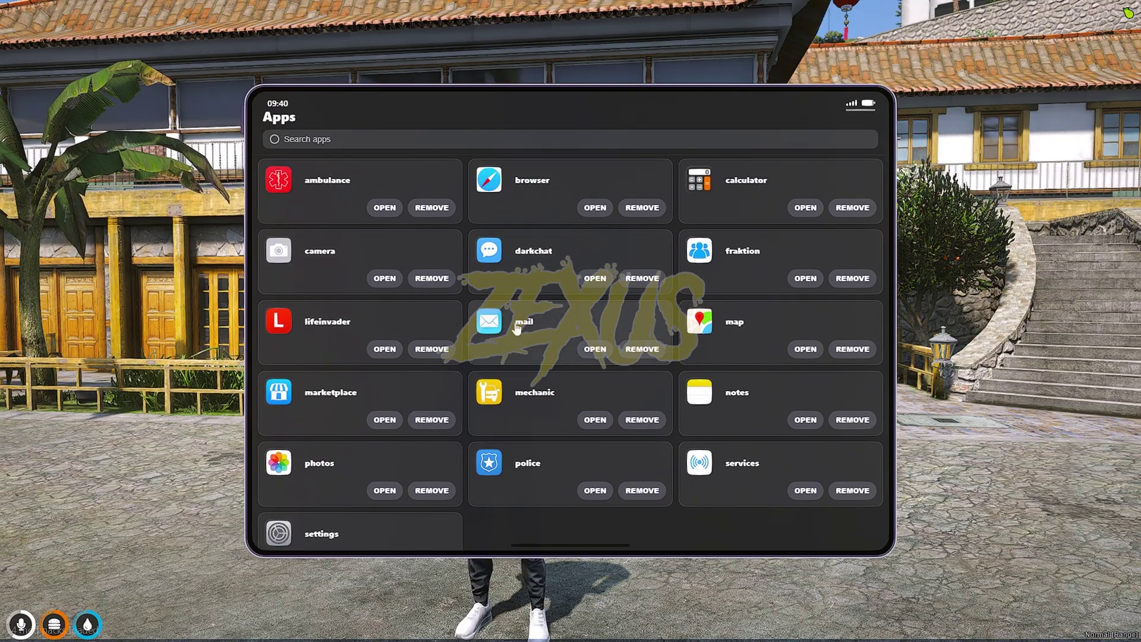
{"action": "scroll", "coordinate": [516, 328], "scroll_direction": "down", "scroll_amount": 1}
{"action": "left_click", "coordinate": [434, 311]}
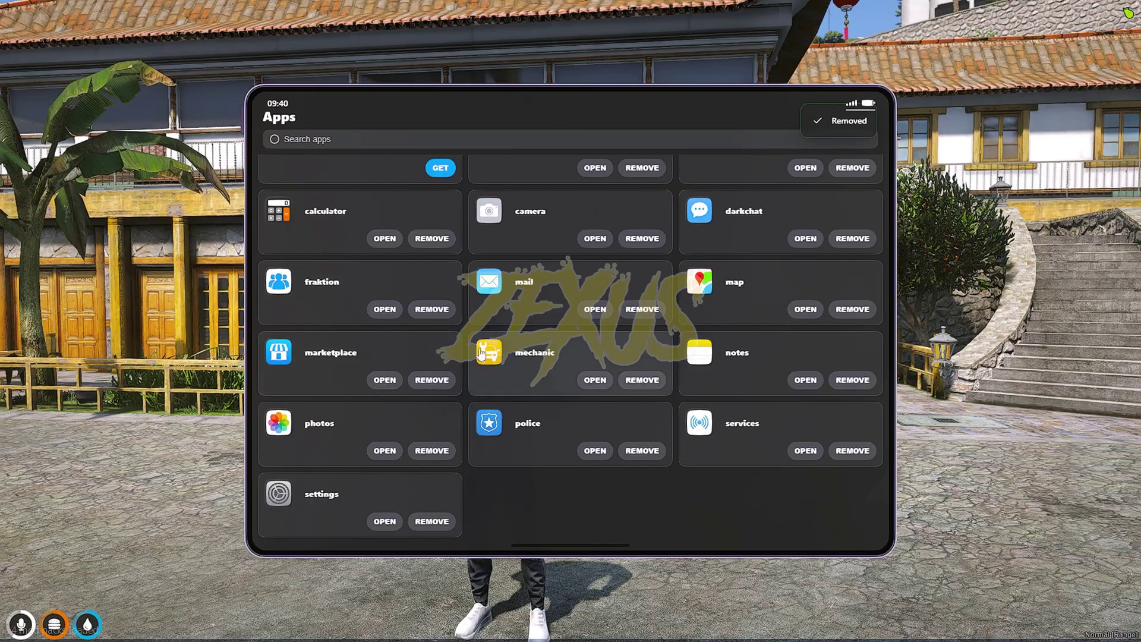
{"action": "scroll", "coordinate": [482, 353], "scroll_direction": "up", "scroll_amount": 1}
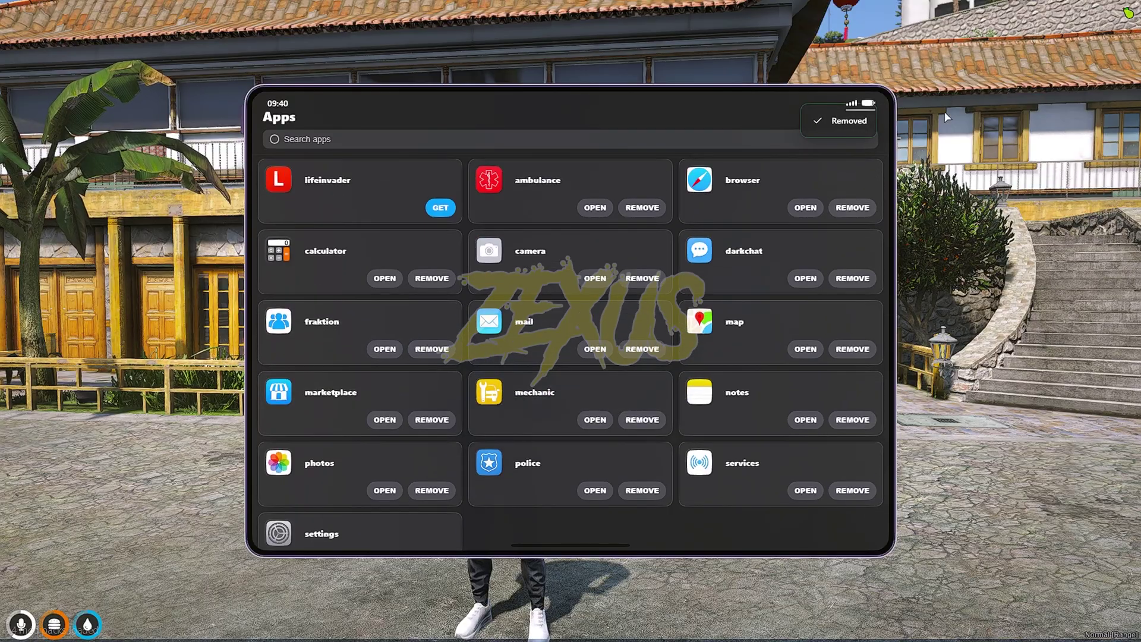
{"action": "left_click", "coordinate": [433, 209]}
{"action": "left_click", "coordinate": [598, 545]}
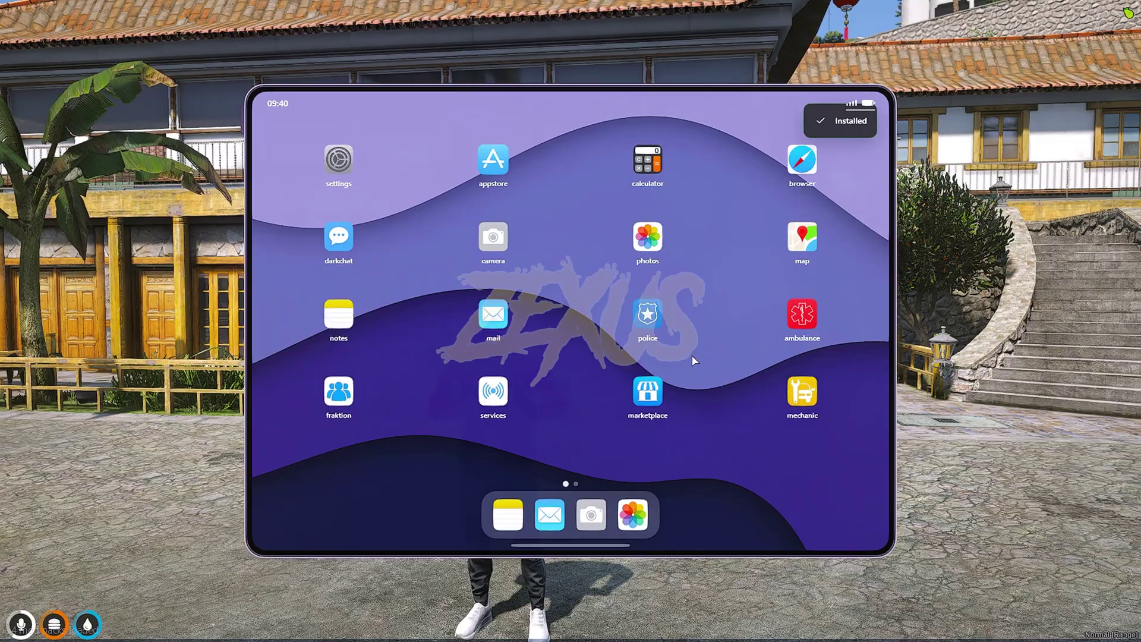
{"action": "left_click_drag", "start_coordinate": [693, 359], "coordinate": [464, 295]}
Close the tablet and check the character's current job with the /job chat command.
{"action": "type", "text": "t"}
{"action": "type", "text": "/jo"}
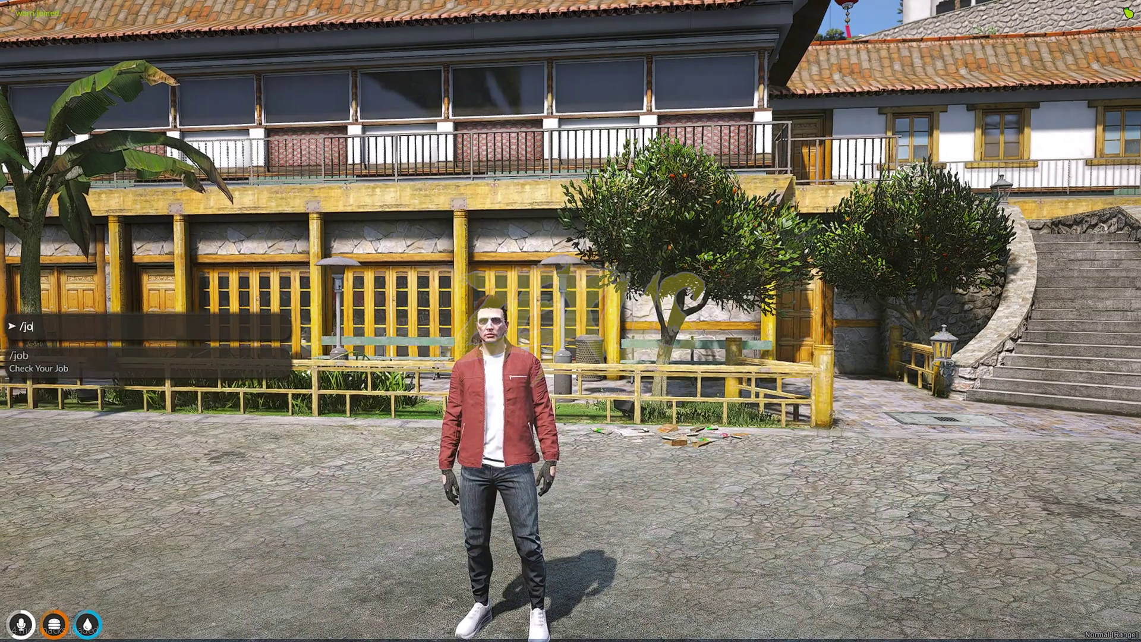
{"action": "type", "text": "b"}
{"action": "key", "text": "Return"}
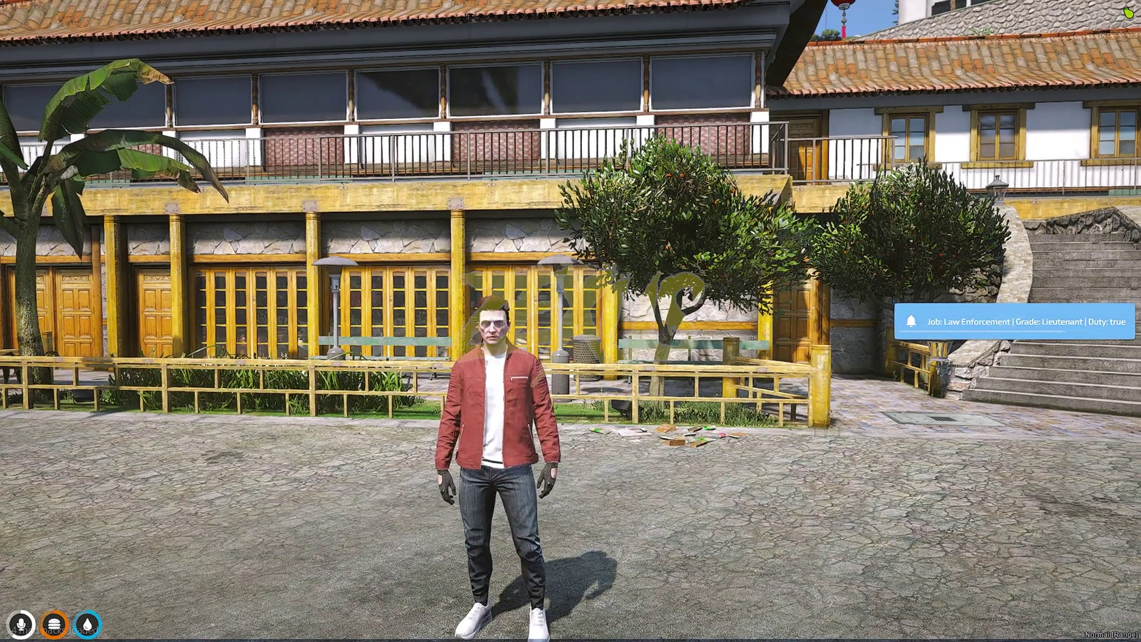
Use the tablet from the first inventory slot, unlock it and check the officer details in the police app.
{"action": "key", "text": "1"}
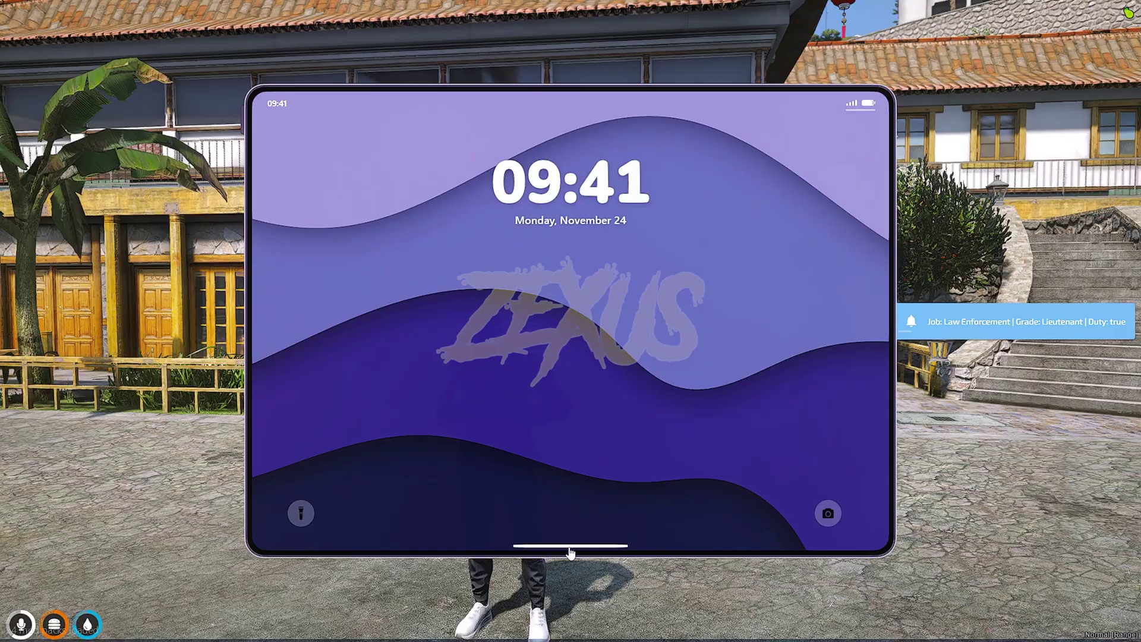
{"action": "left_click_drag", "start_coordinate": [571, 553], "coordinate": [639, 324]}
{"action": "left_click", "coordinate": [649, 318]}
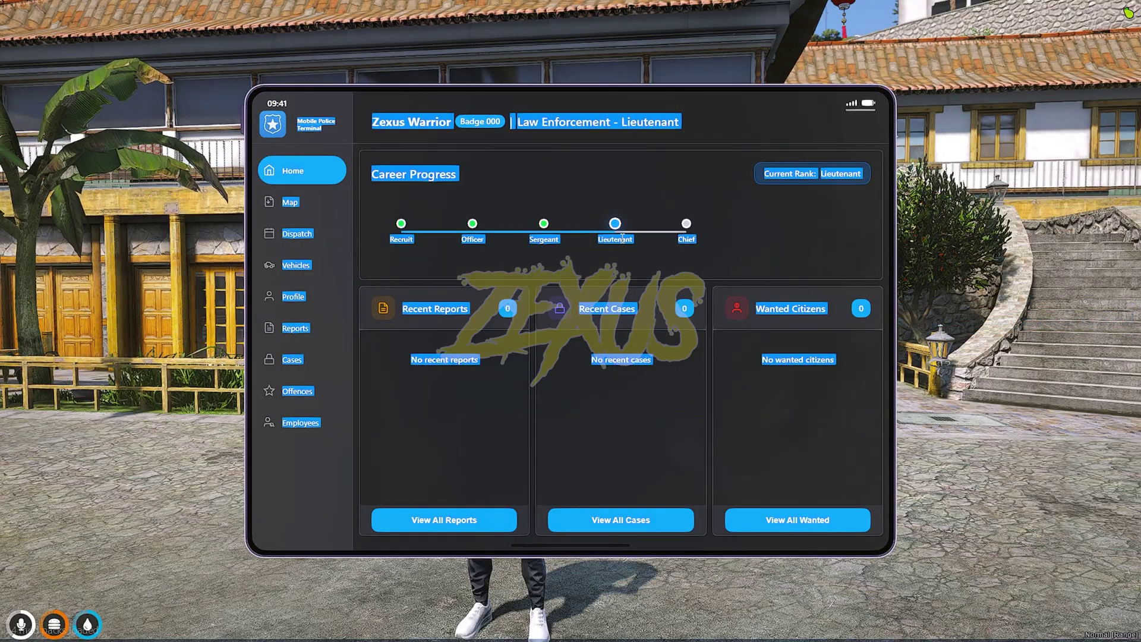
{"action": "left_click", "coordinate": [622, 237]}
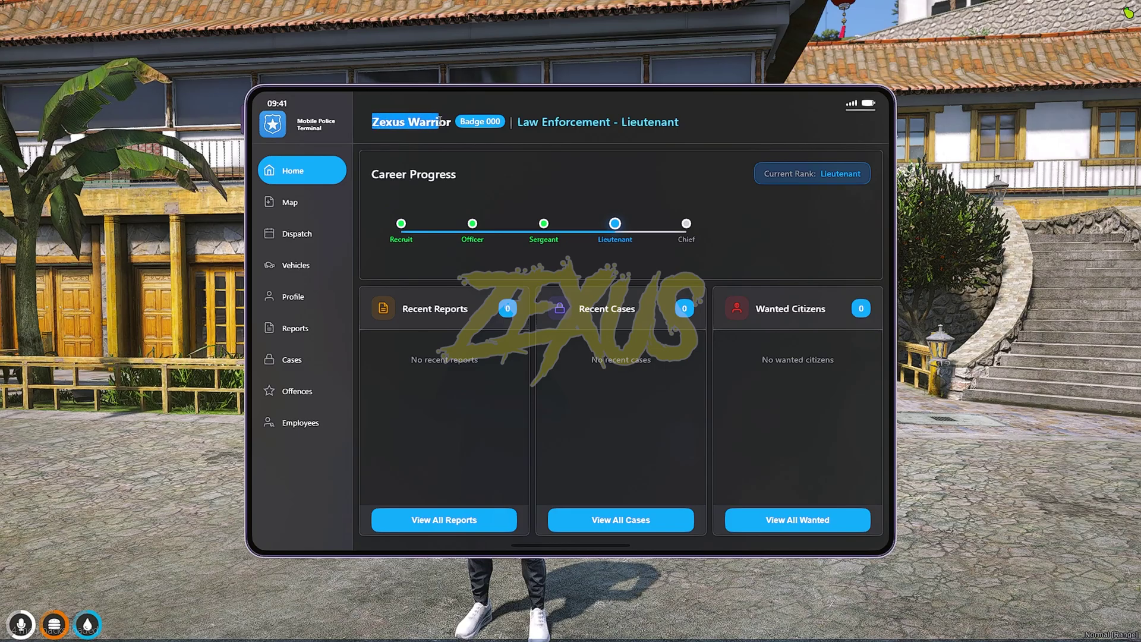
{"action": "left_click", "coordinate": [481, 132]}
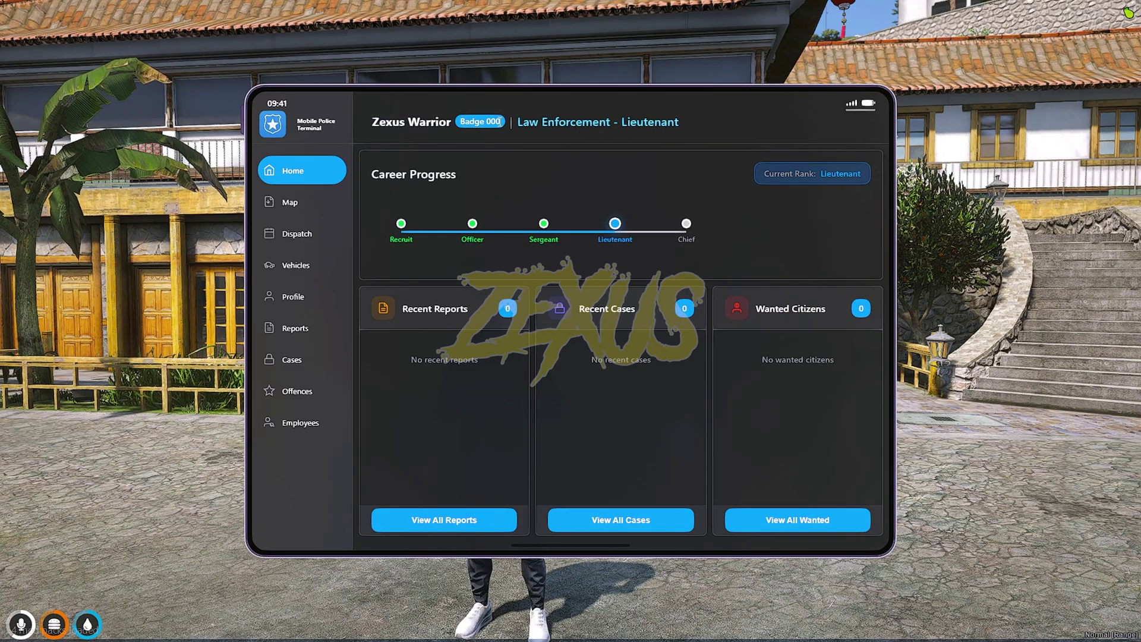
{"action": "left_click_drag", "start_coordinate": [539, 123], "coordinate": [670, 126]}
{"action": "left_click", "coordinate": [671, 126]}
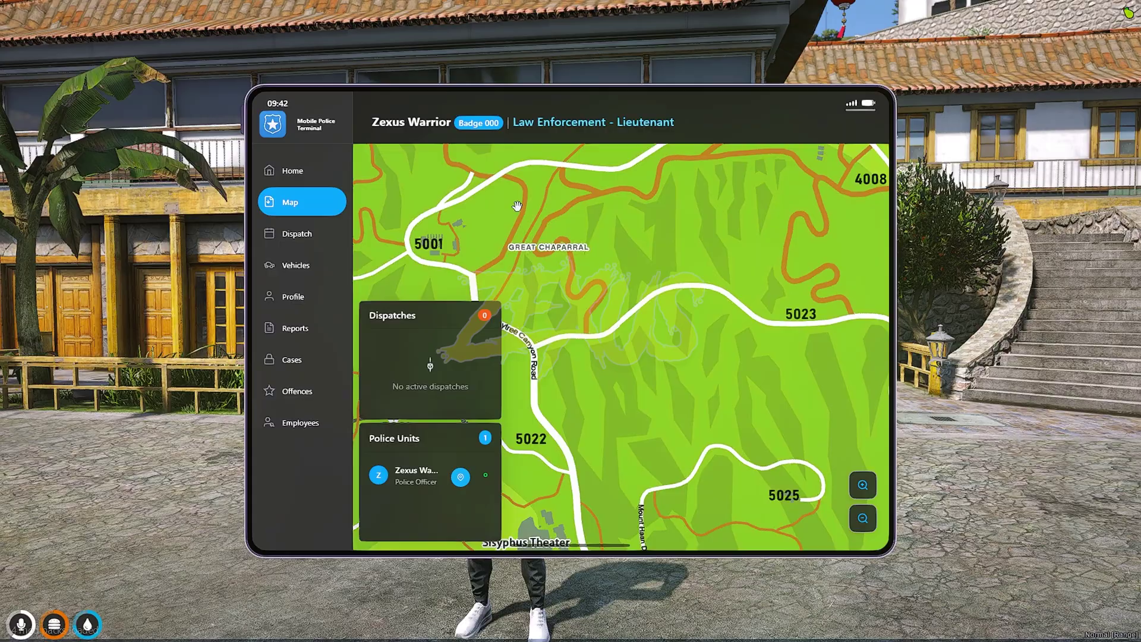
Locate the character's police unit on the police app's map.
{"action": "scroll", "coordinate": [539, 264], "scroll_direction": "up", "scroll_amount": 4}
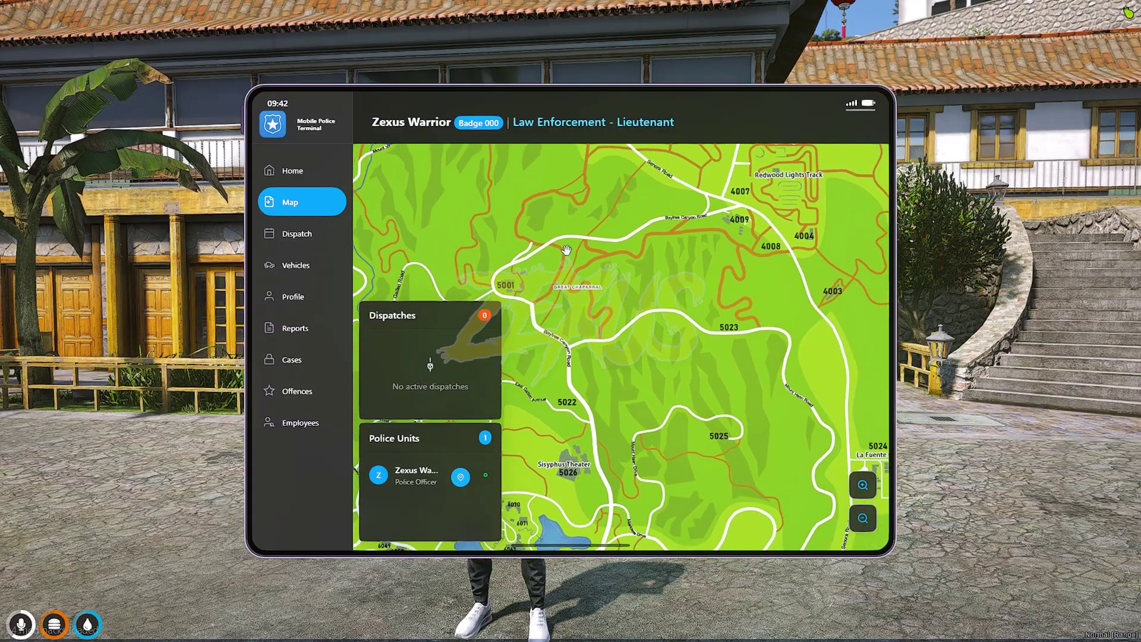
{"action": "left_click_drag", "start_coordinate": [540, 263], "coordinate": [675, 232]}
{"action": "scroll", "coordinate": [682, 434], "scroll_direction": "down", "scroll_amount": 1}
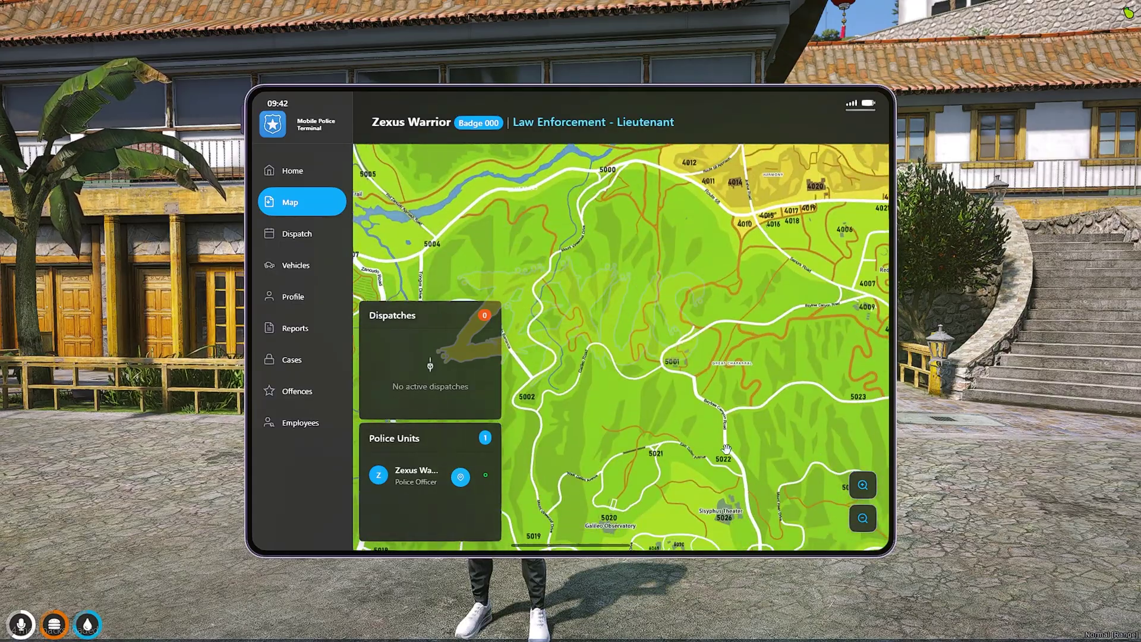
{"action": "left_click_drag", "start_coordinate": [719, 446], "coordinate": [764, 226]}
{"action": "left_click_drag", "start_coordinate": [629, 398], "coordinate": [597, 392]}
{"action": "scroll", "coordinate": [631, 272], "scroll_direction": "up", "scroll_amount": 3}
{"action": "left_click_drag", "start_coordinate": [618, 208], "coordinate": [619, 351]}
{"action": "scroll", "coordinate": [611, 328], "scroll_direction": "up", "scroll_amount": 4}
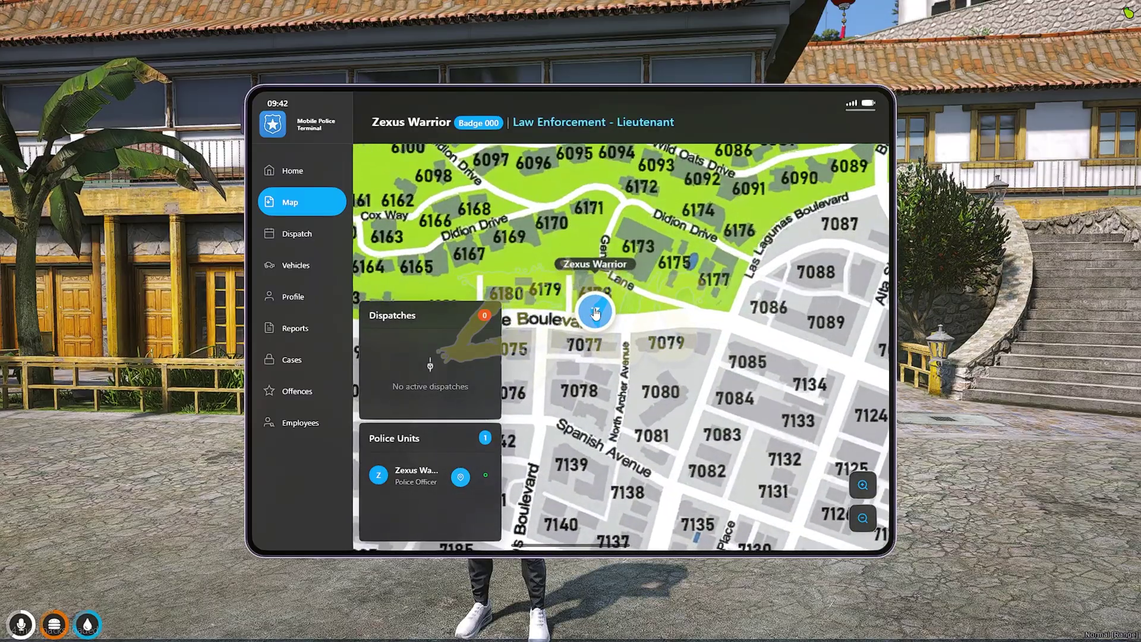
Look through the police app's Dispatch, Vehicles, Profile and Cases sections, including the record of the listed citizen.
{"action": "left_click", "coordinate": [303, 234]}
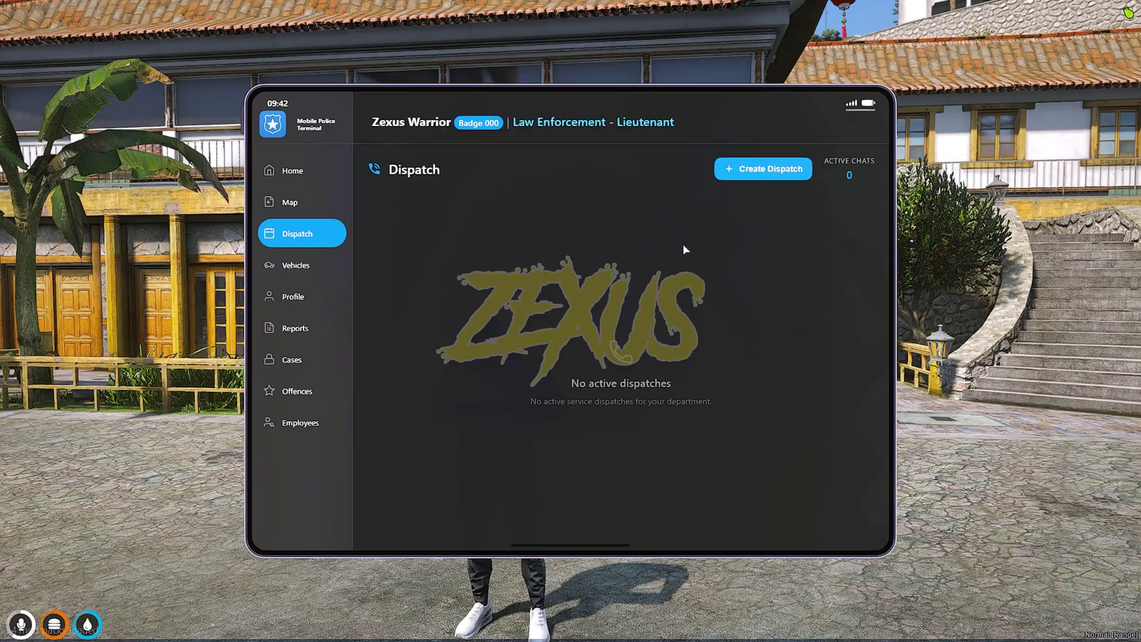
{"action": "left_click", "coordinate": [321, 272]}
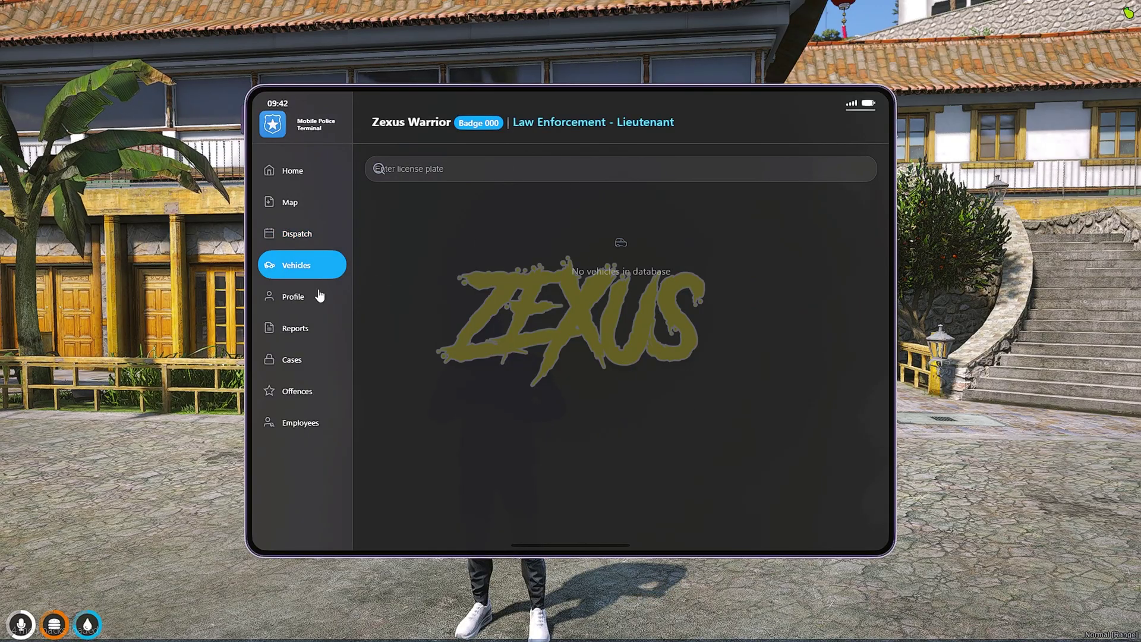
{"action": "left_click", "coordinate": [320, 295]}
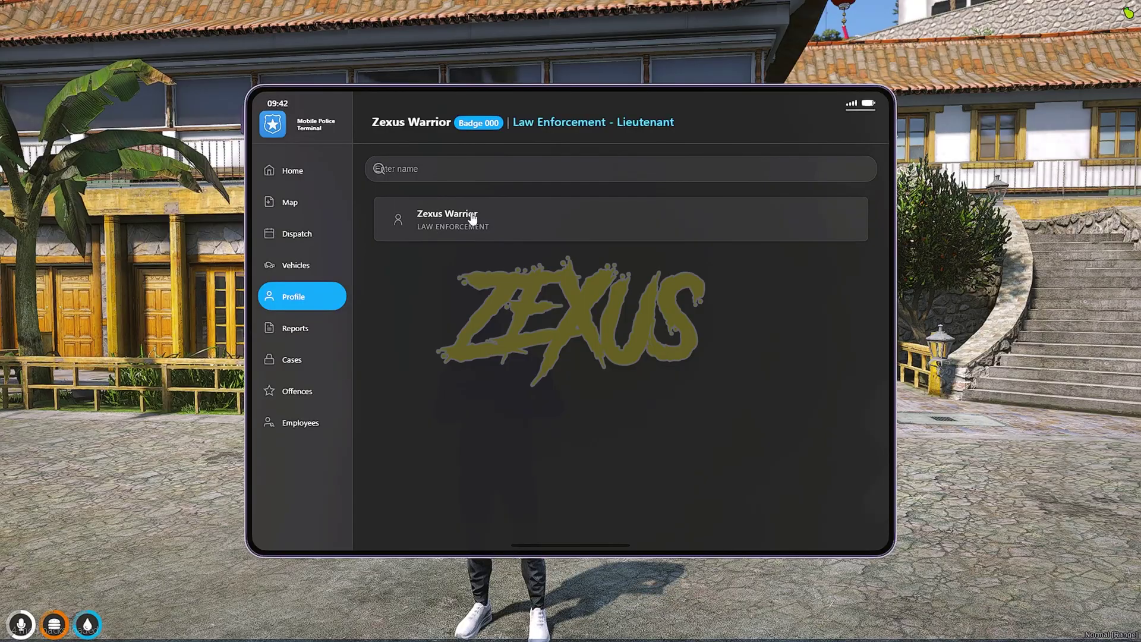
{"action": "left_click", "coordinate": [499, 228]}
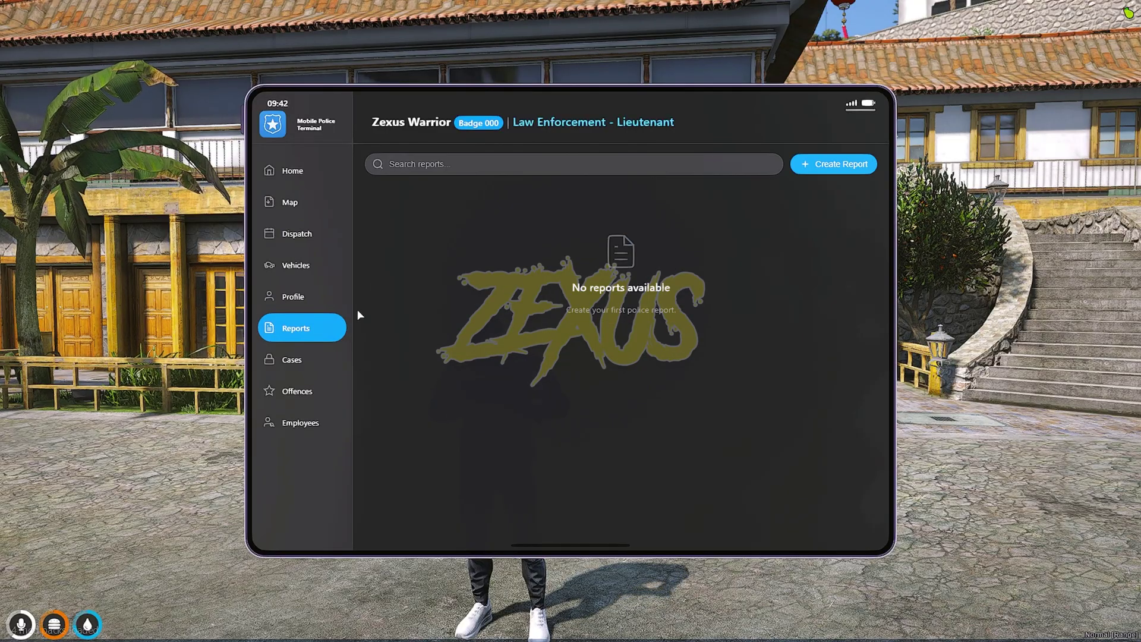
{"action": "left_click", "coordinate": [315, 360]}
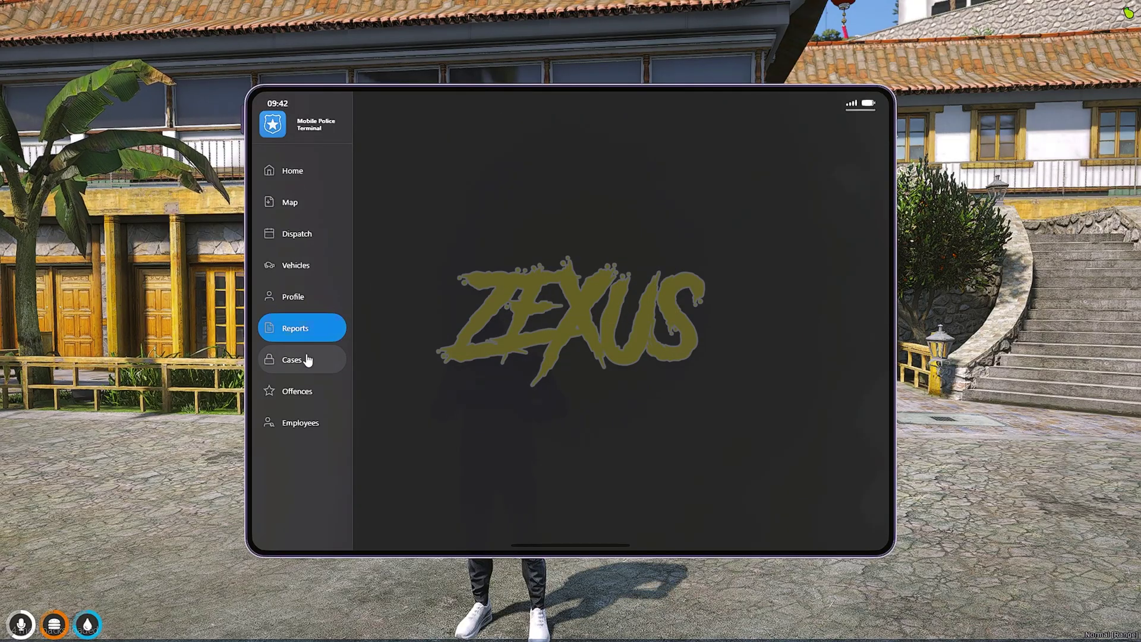
Examine the offence categories in the police app and view its employee directory.
{"action": "left_click", "coordinate": [312, 399]}
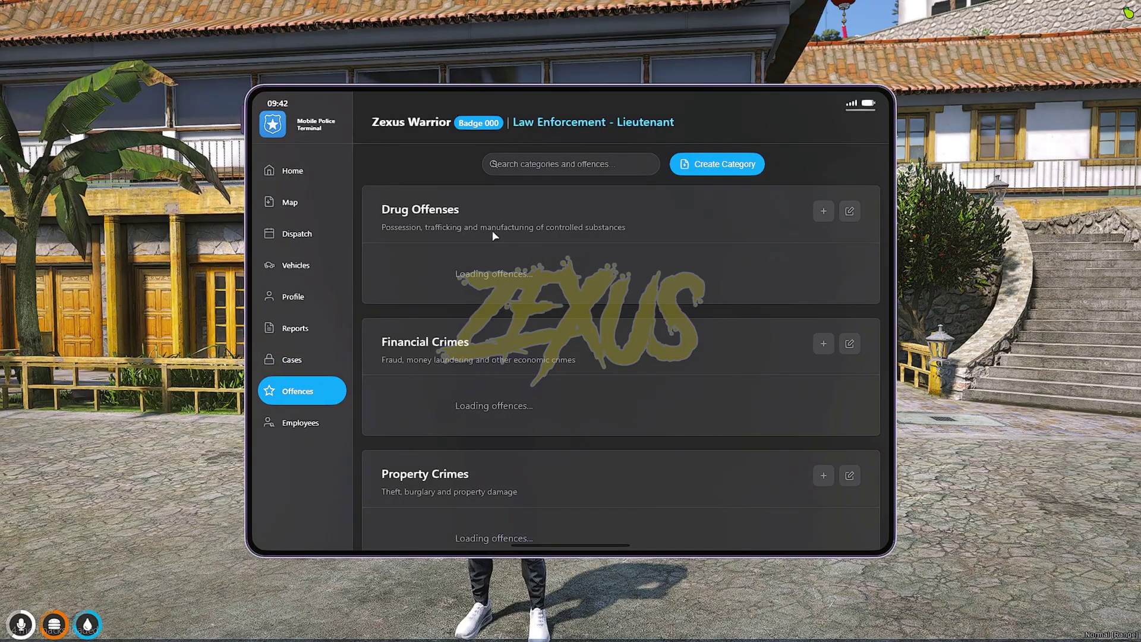
{"action": "left_click_drag", "start_coordinate": [542, 252], "coordinate": [526, 240]}
{"action": "scroll", "coordinate": [419, 378], "scroll_direction": "down", "scroll_amount": 3}
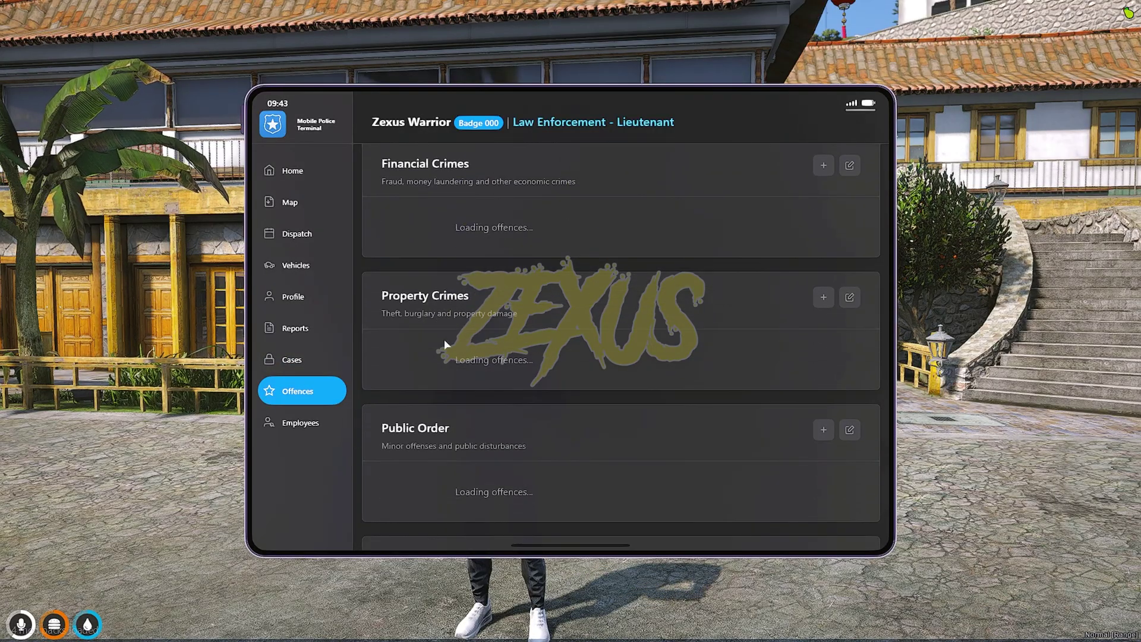
{"action": "scroll", "coordinate": [465, 338], "scroll_direction": "down", "scroll_amount": 4}
{"action": "scroll", "coordinate": [438, 322], "scroll_direction": "up", "scroll_amount": 7}
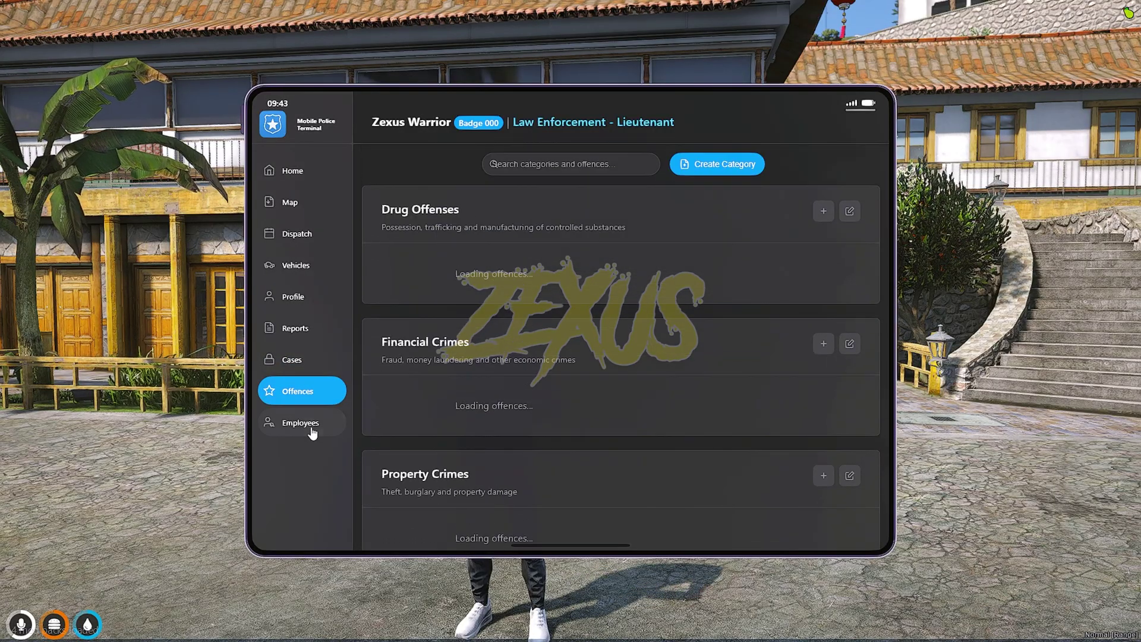
{"action": "left_click", "coordinate": [309, 423]}
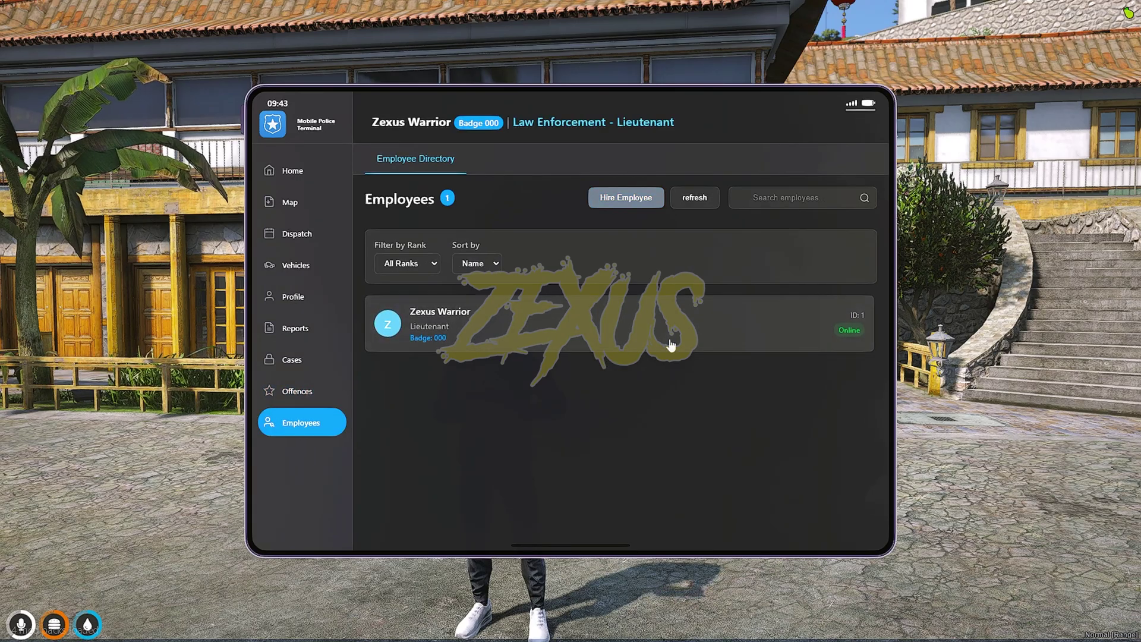
Return to the tablet's home screen, try to access the ambulance app and close the tablet.
{"action": "left_click", "coordinate": [808, 349]}
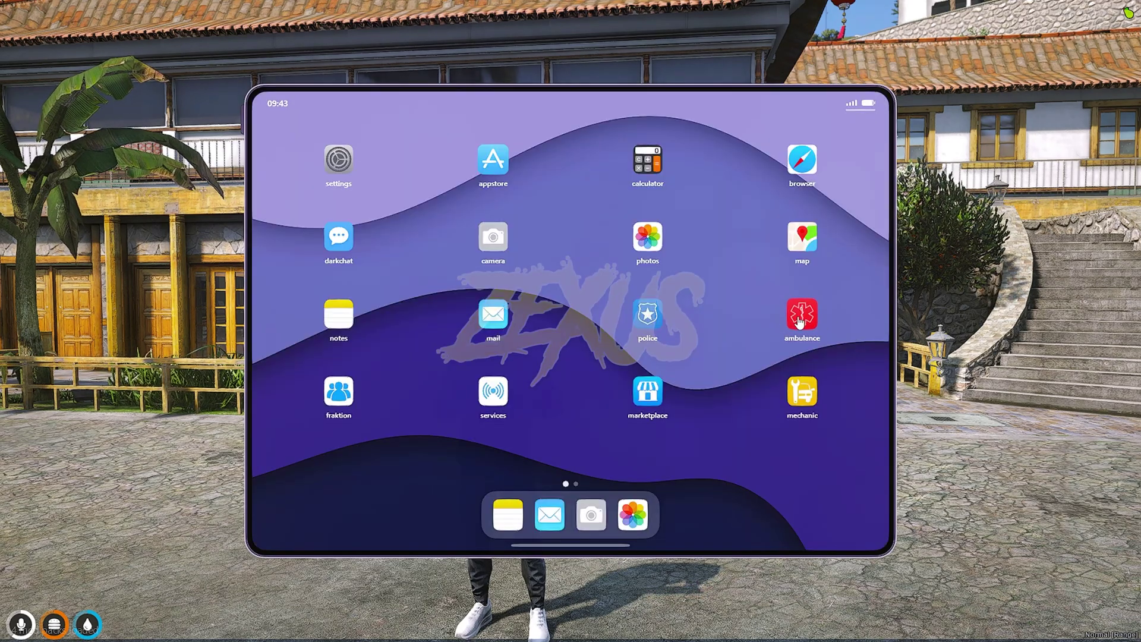
{"action": "left_click", "coordinate": [800, 321]}
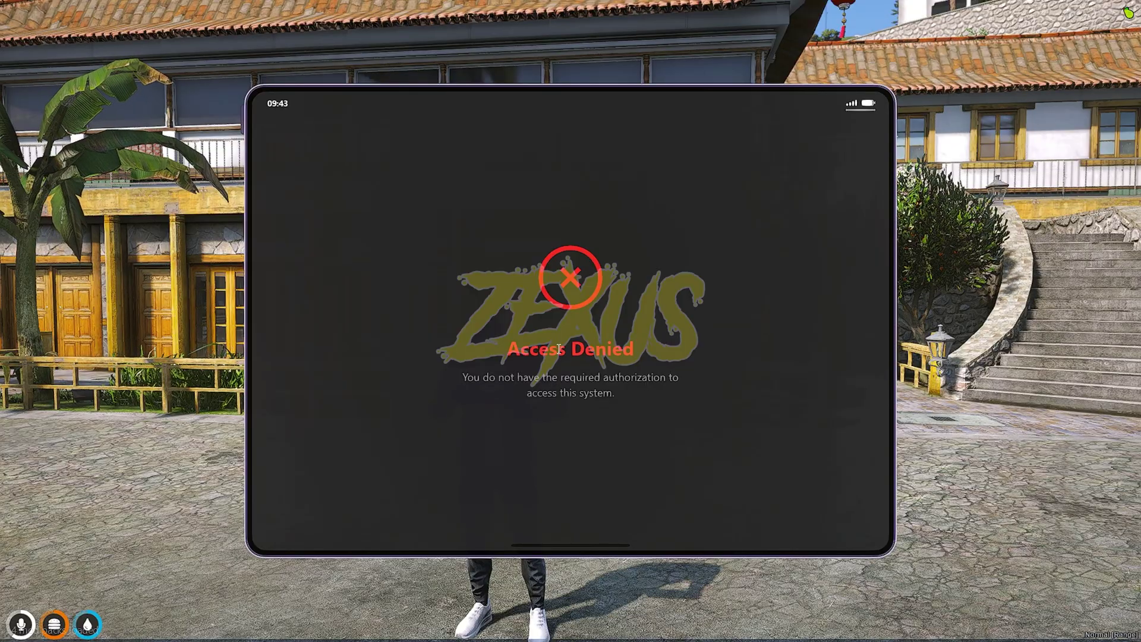
{"action": "key", "text": "Escape"}
{"action": "key", "text": "Escape"}
Check the character's job with the /job chat command, reopen the tablet and launch the ambulance app.
{"action": "type", "text": "t"}
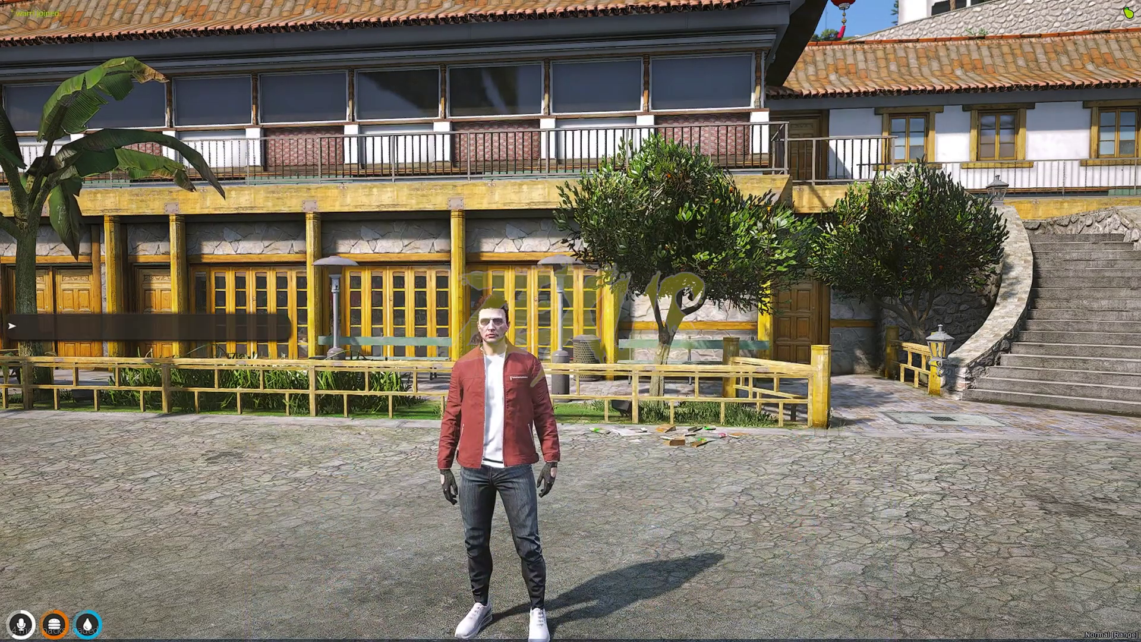
{"action": "type", "text": "/jo"}
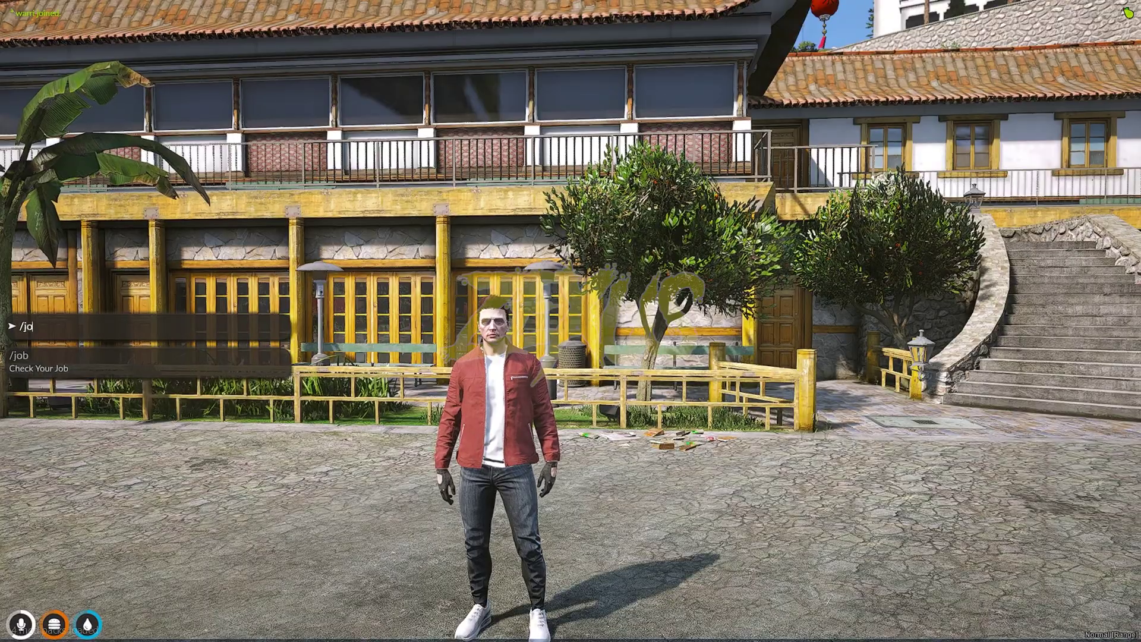
{"action": "type", "text": "b"}
{"action": "key", "text": "Return"}
{"action": "key", "text": "1"}
{"action": "left_click", "coordinate": [802, 313]}
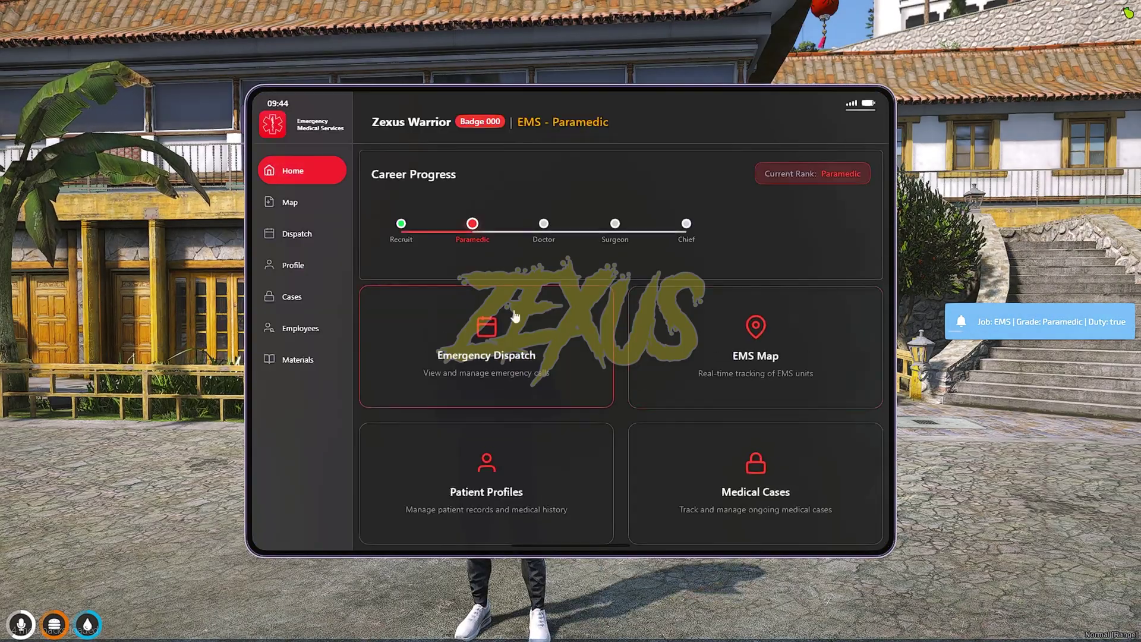
Leave the ambulance app, try to access the mechanic app and return to the tablet's home screen.
{"action": "left_click", "coordinate": [572, 545]}
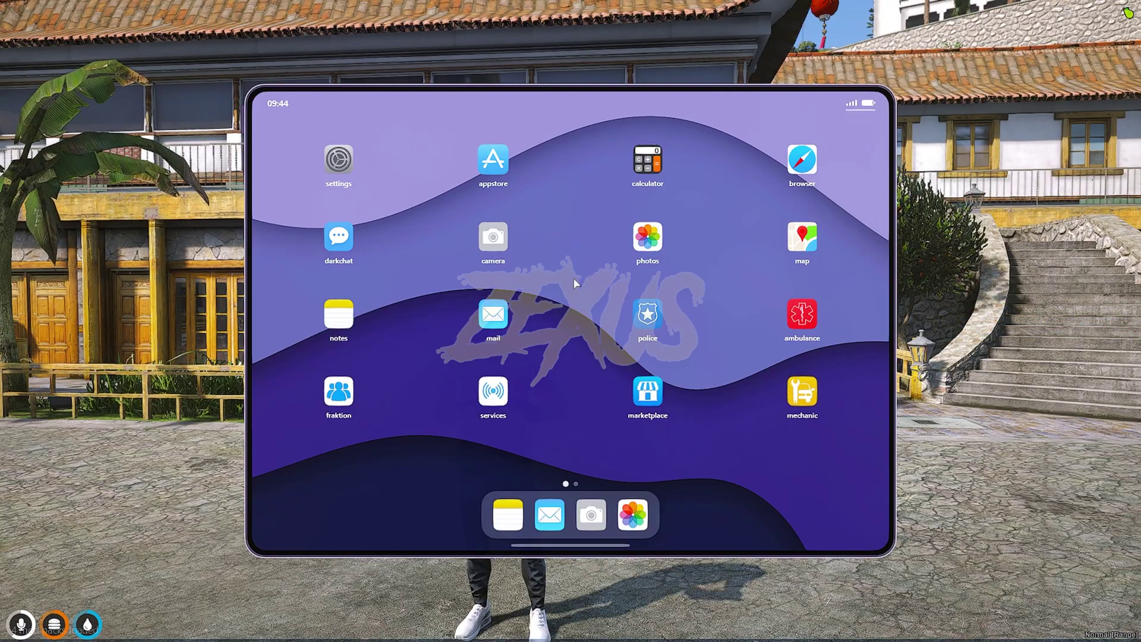
{"action": "left_click", "coordinate": [791, 393]}
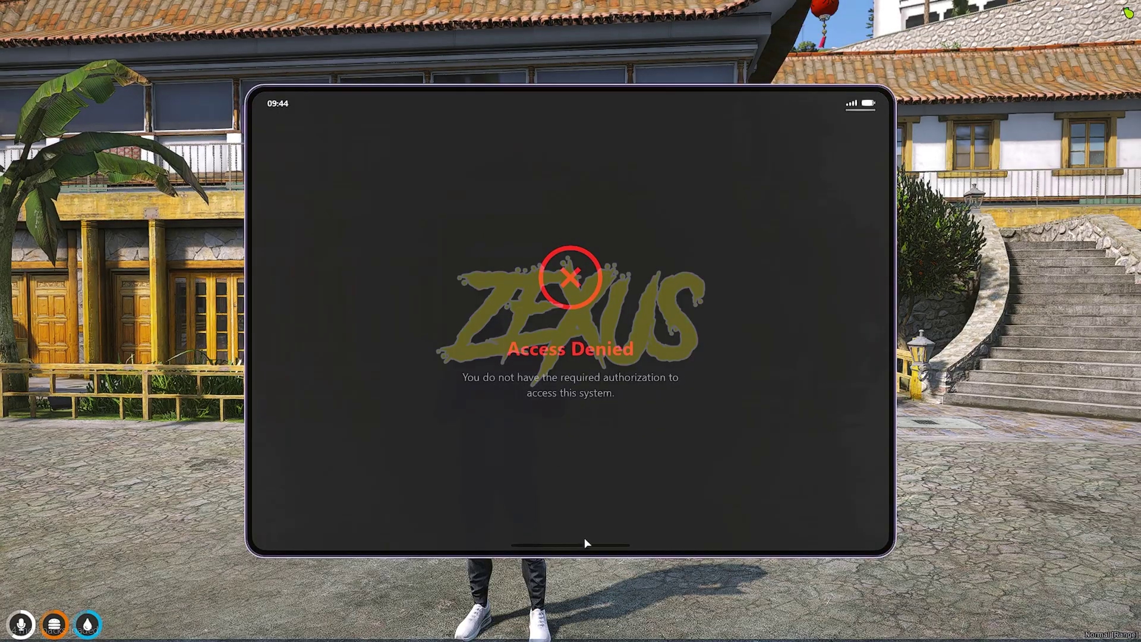
{"action": "left_click", "coordinate": [571, 547]}
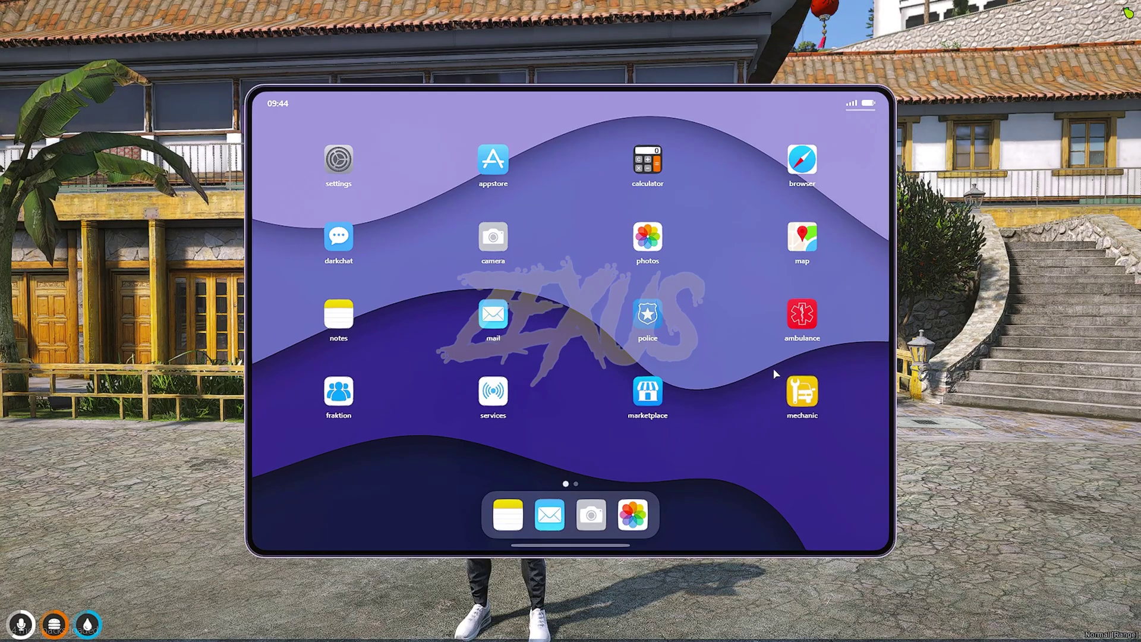
Open the tablet's camera app and switch it to the front-facing selfie view.
{"action": "left_click", "coordinate": [494, 237]}
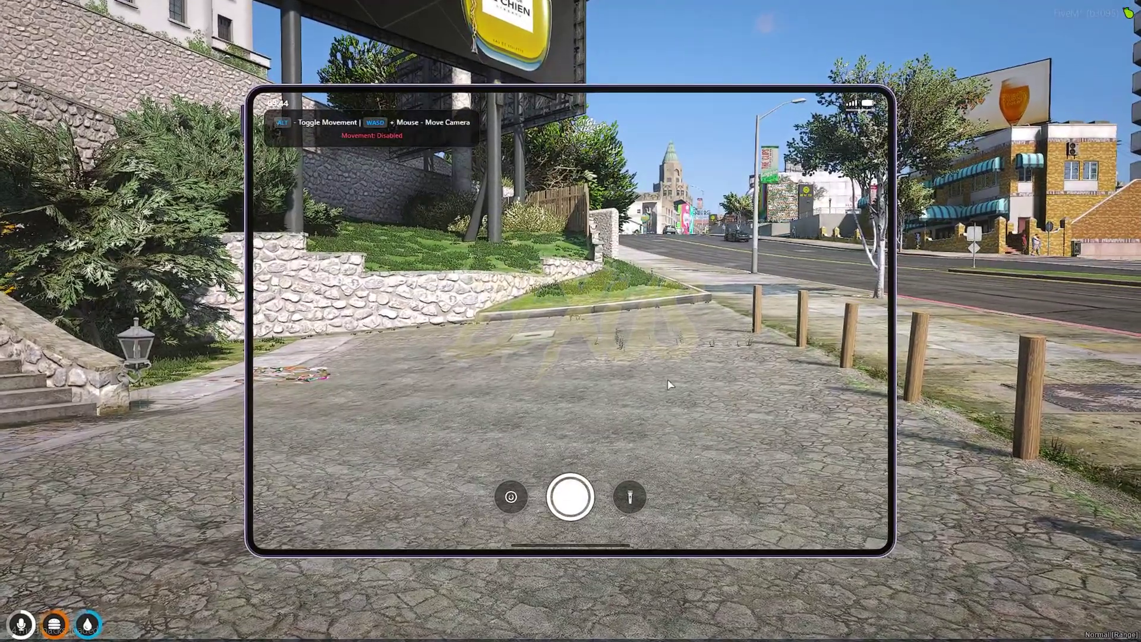
{"action": "left_click", "coordinate": [512, 499]}
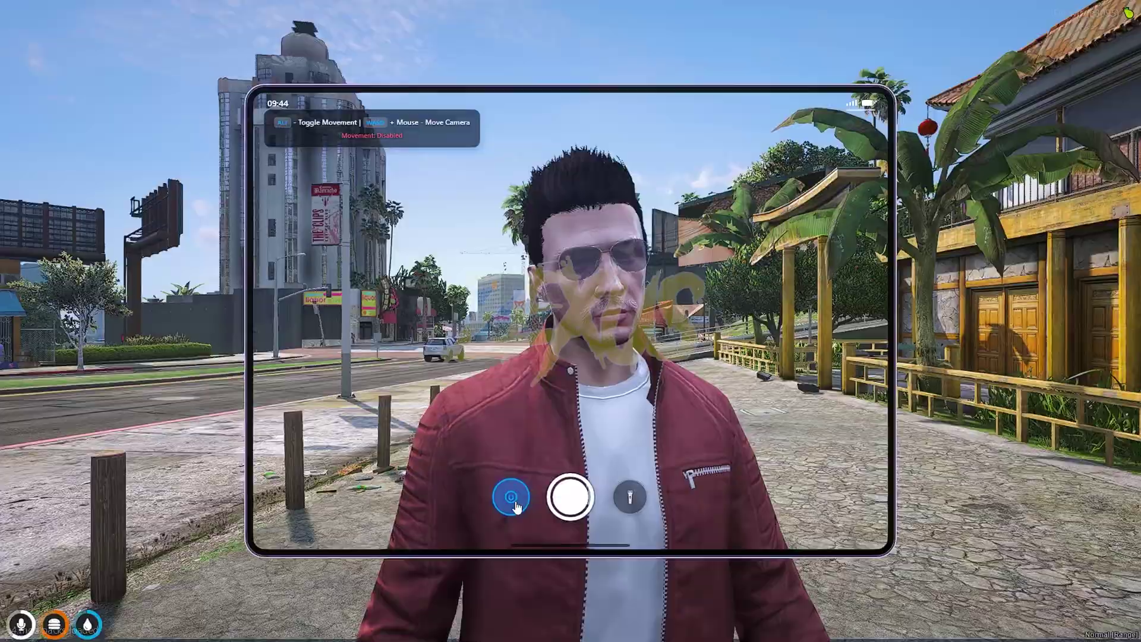